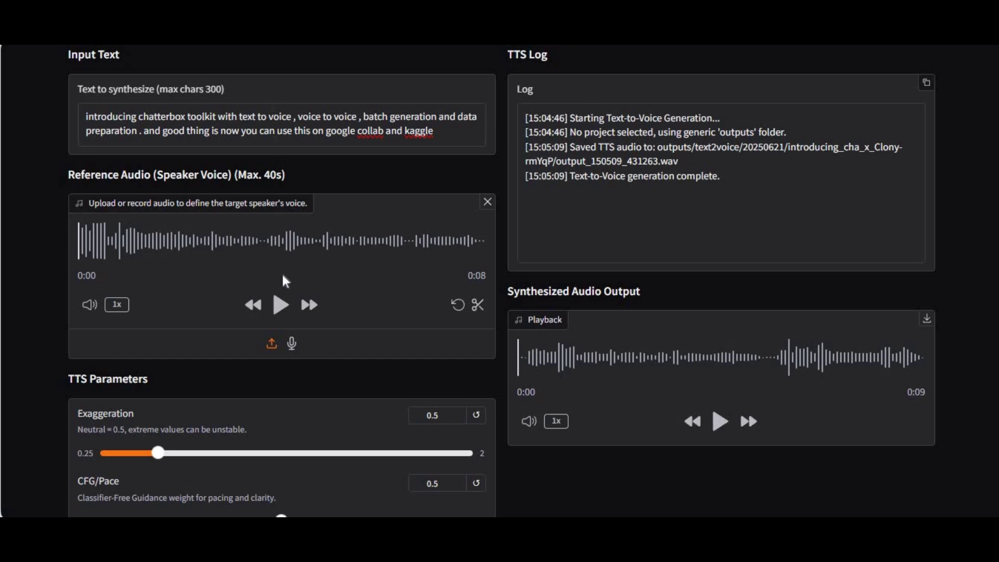
- Play the reference voice clip and the previously synthesized speech in ChatterboxToolkitUI
click(281, 305)
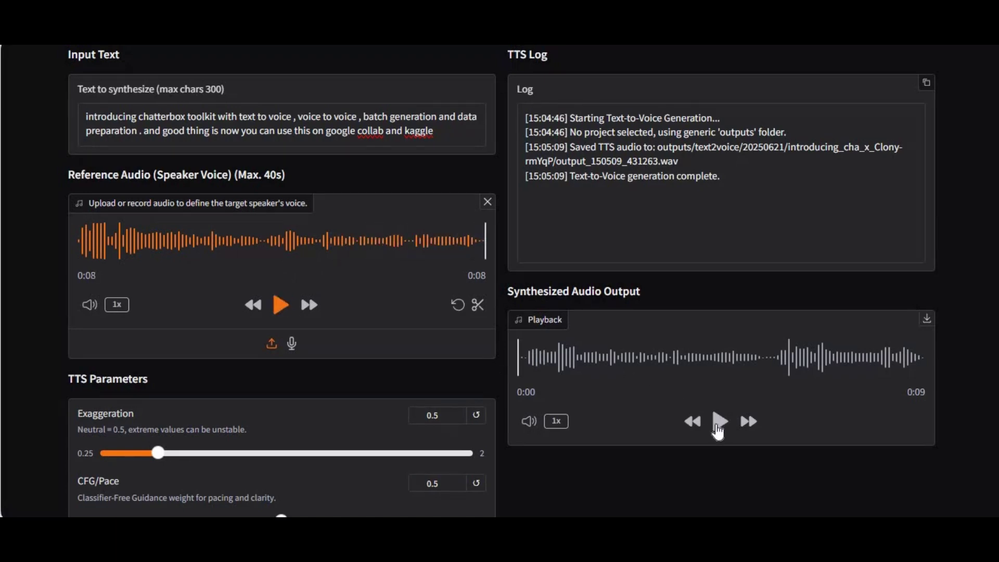
click(720, 422)
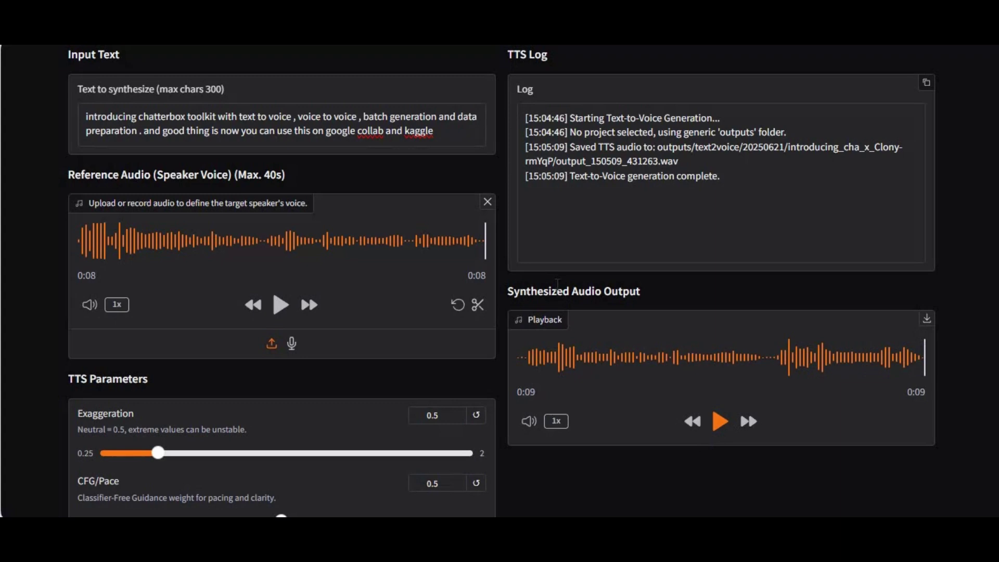
scroll(555, 285, down, 3)
scroll(555, 285, down, 2)
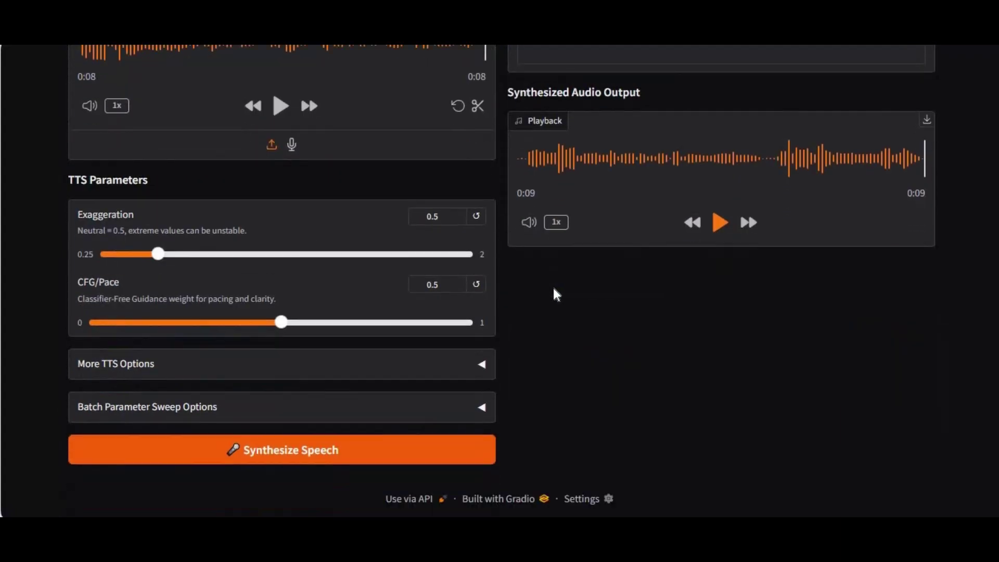
scroll(552, 283, up, 4)
scroll(550, 283, up, 4)
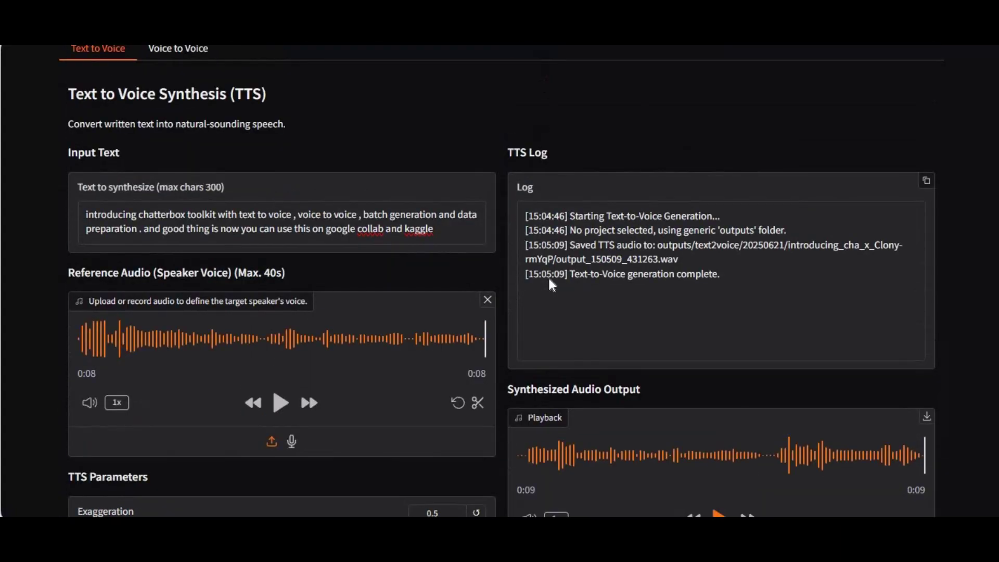
scroll(549, 276, up, 3)
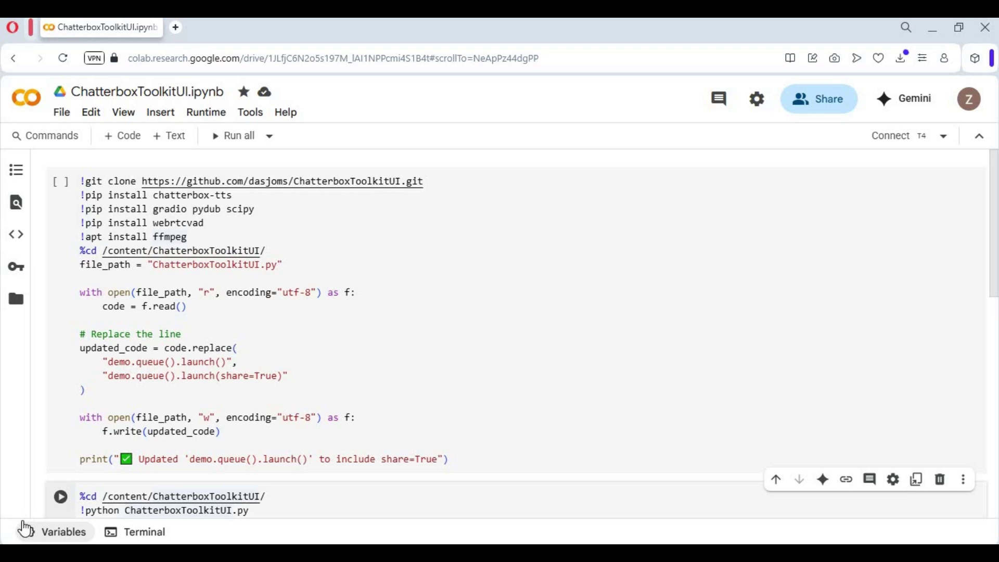
- Set the Colab runtime to a T4 GPU hardware accelerator, save it and connect
click(591, 65)
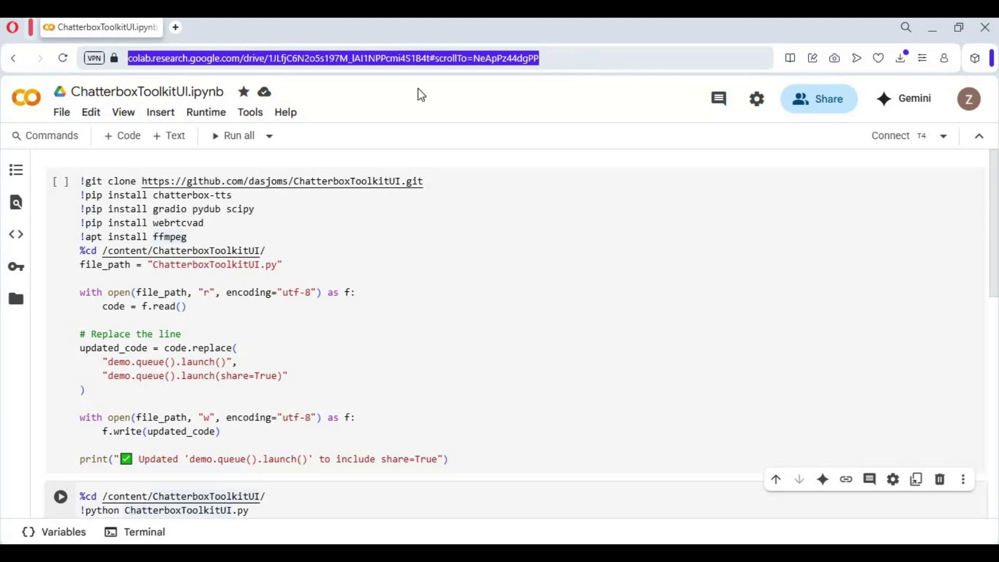
click(523, 205)
click(205, 111)
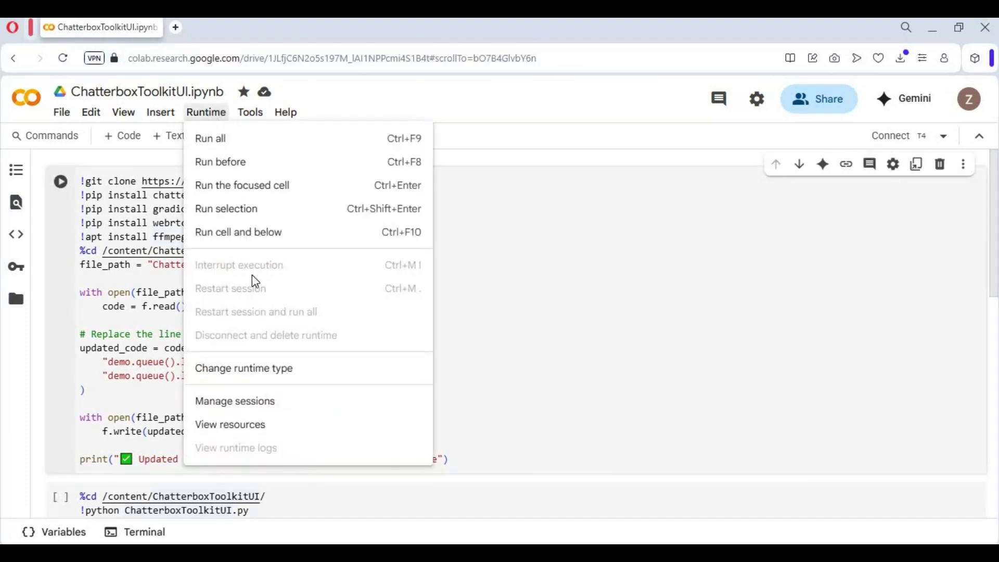
click(243, 368)
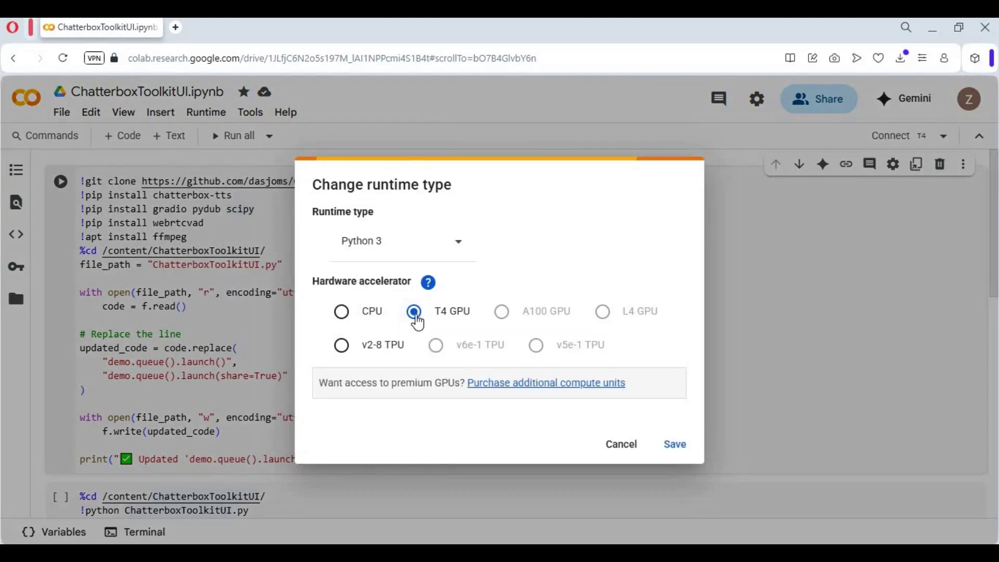
click(675, 444)
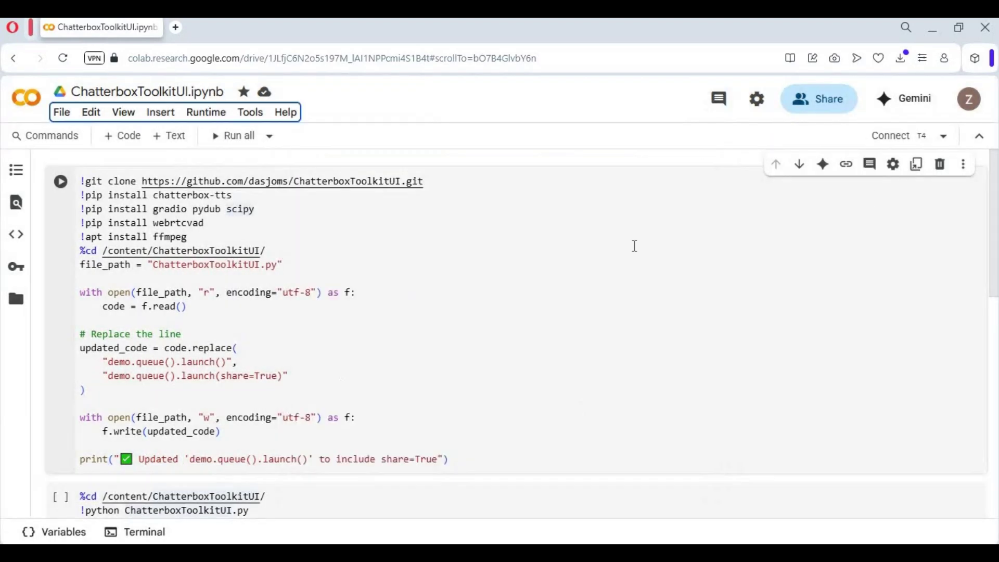
click(892, 141)
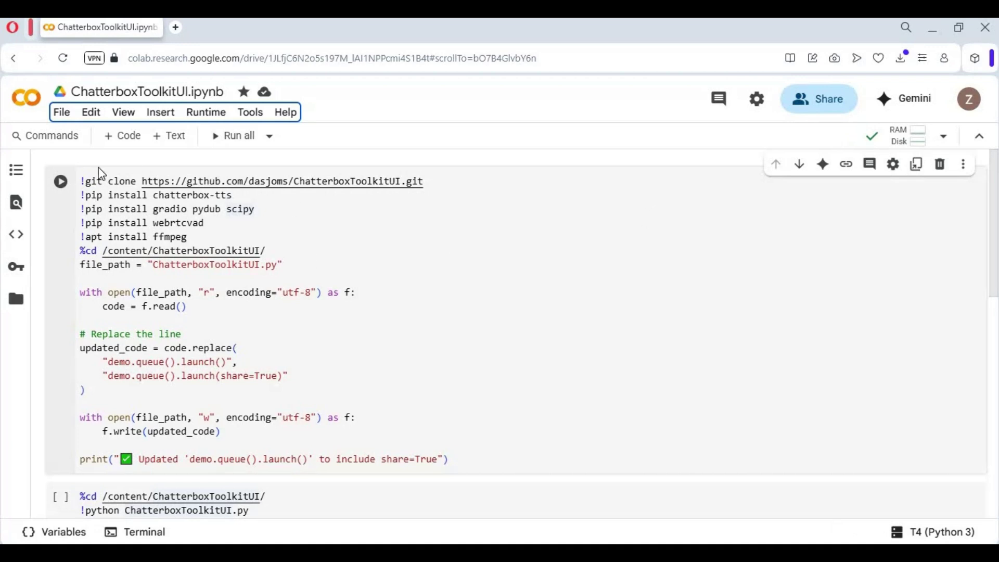
- Run the setup cell that clones and installs, then the cell that launches the toolkit
click(60, 181)
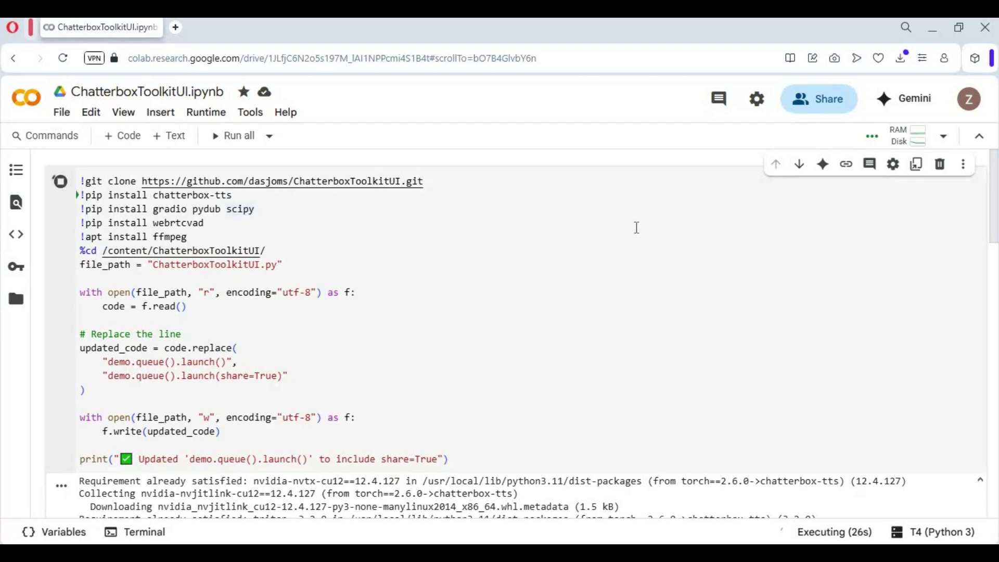
scroll(436, 329, down, 2)
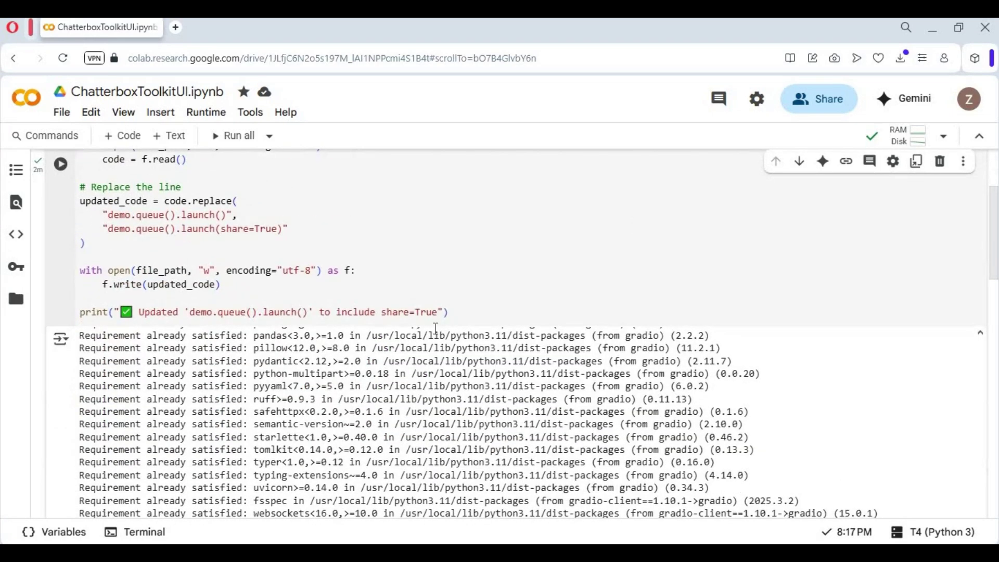
scroll(436, 328, down, 5)
scroll(435, 328, down, 5)
scroll(436, 328, down, 4)
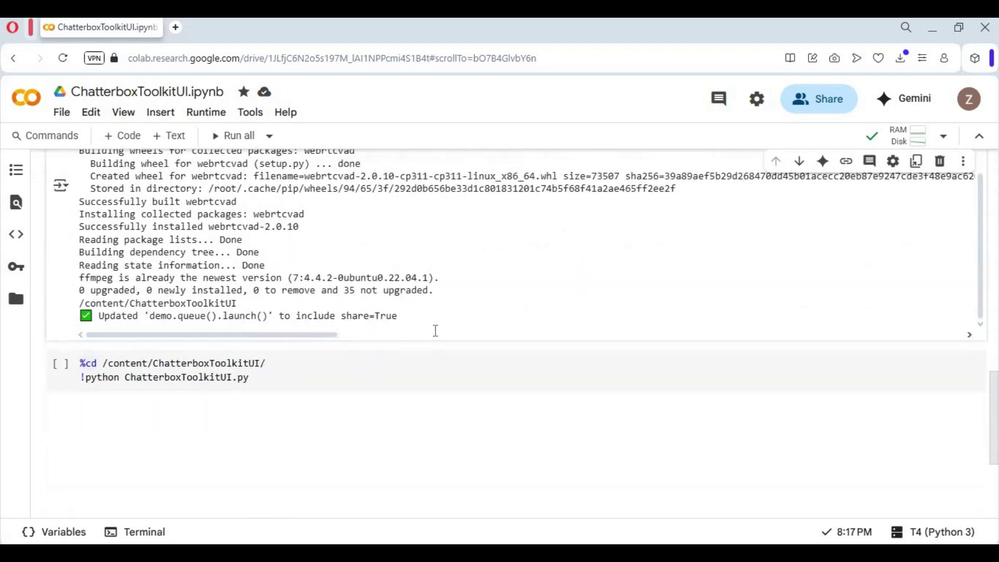
click(61, 363)
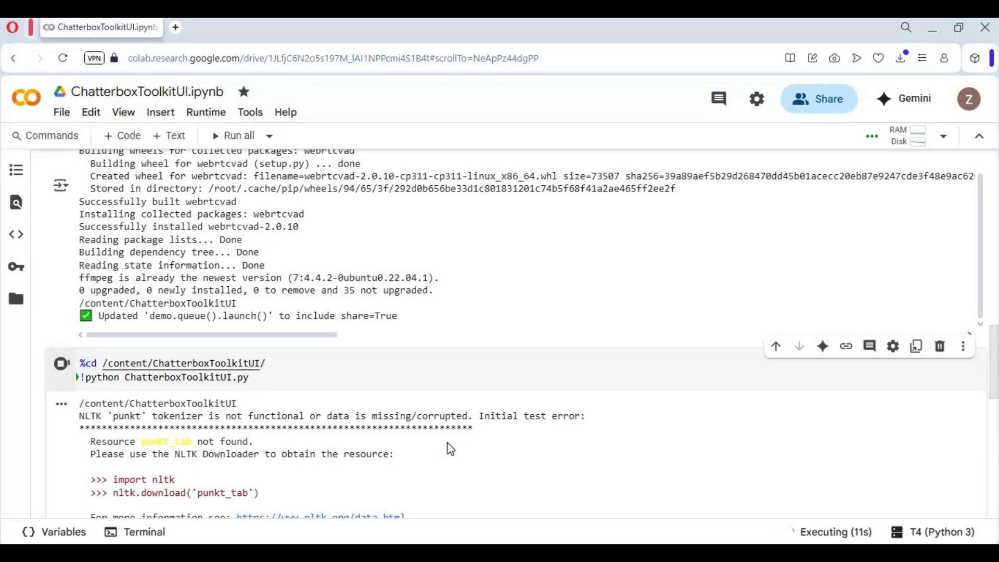
scroll(449, 449, down, 2)
scroll(448, 448, down, 2)
scroll(449, 448, down, 2)
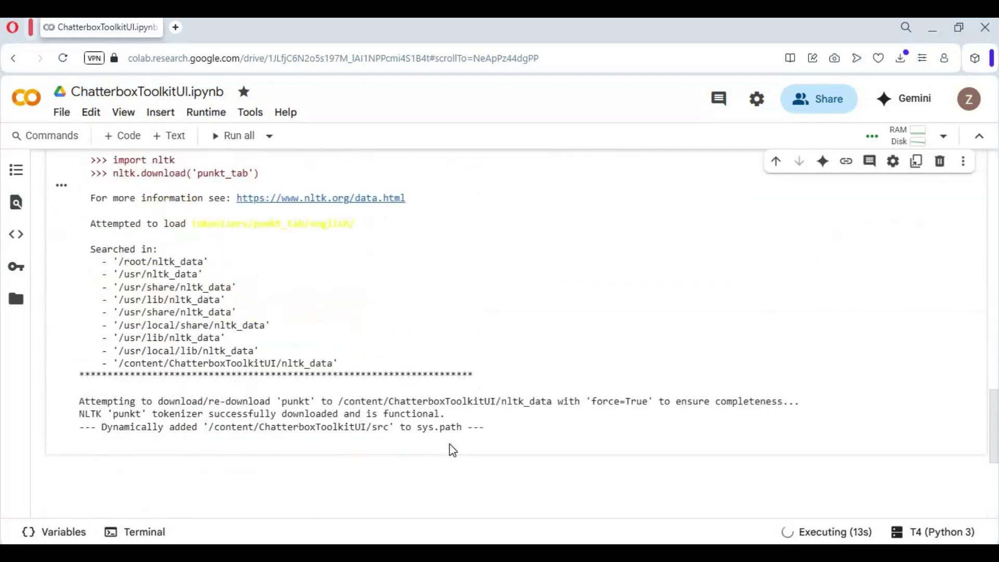
scroll(451, 450, down, 1)
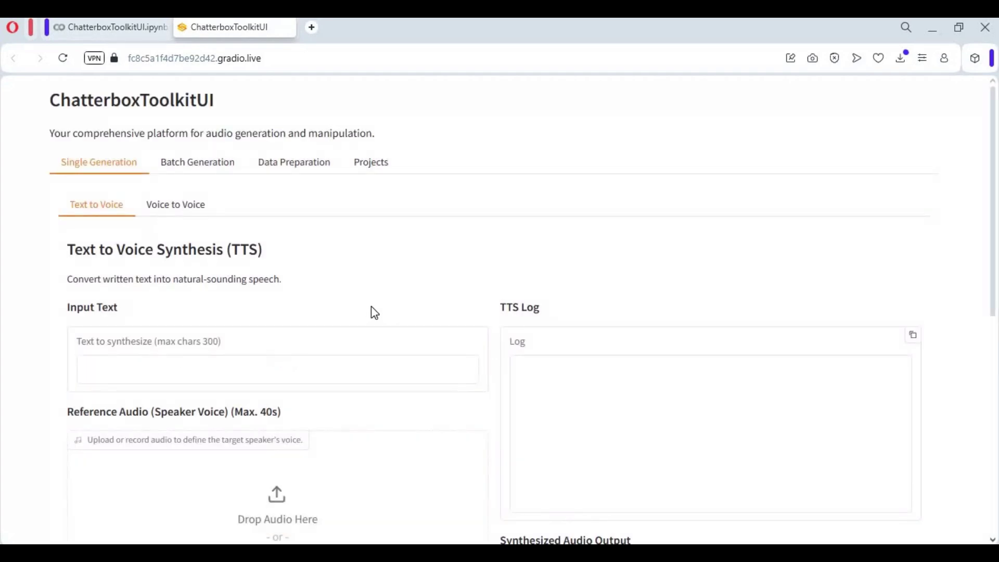
scroll(380, 301, down, 1)
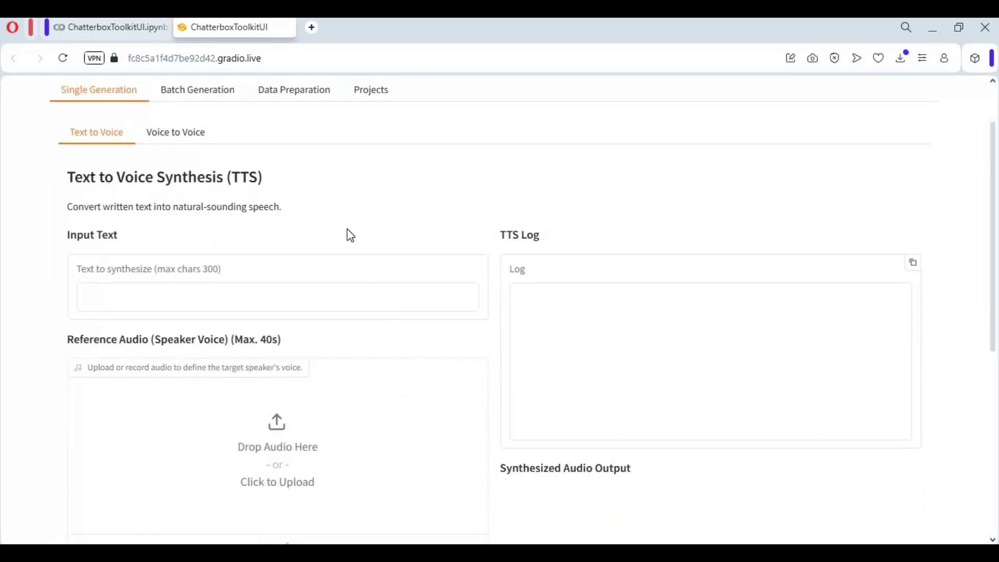
scroll(347, 234, up, 1)
scroll(348, 233, down, 3)
- Enter "thank you for watching i hope you like it" as the text to synthesize
click(236, 163)
text(thank yo)
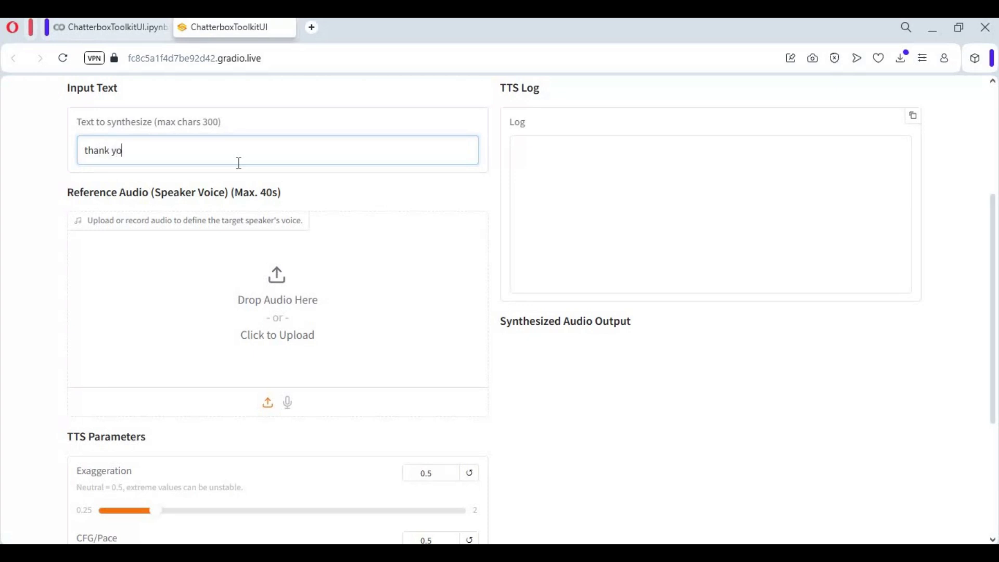
text(u for watching i)
text( hope y)
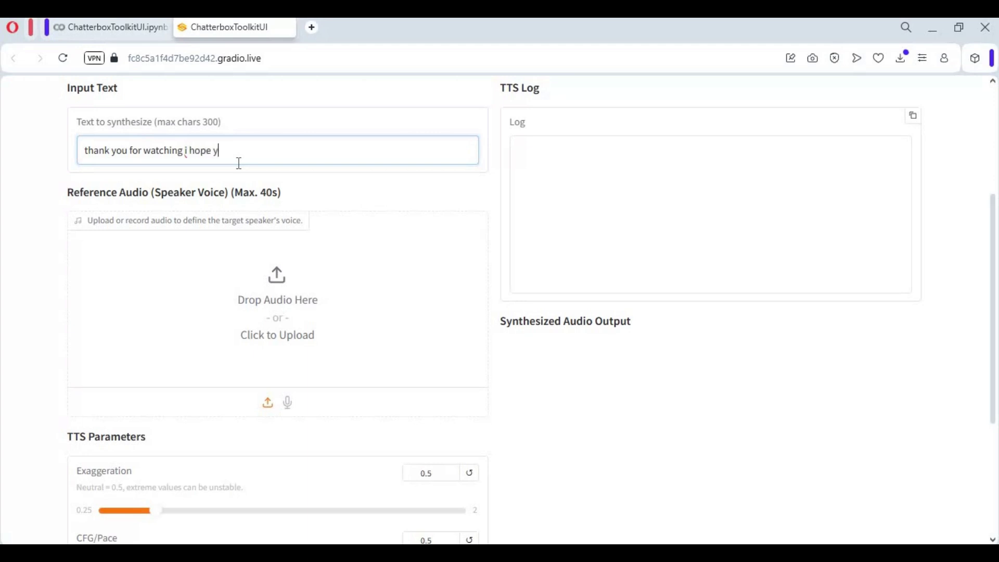
text(ou like it)
- Upload Clony-rmYqP.mp3 as reference voice, set exaggeration 0.45, synthesize and play the speech
click(280, 305)
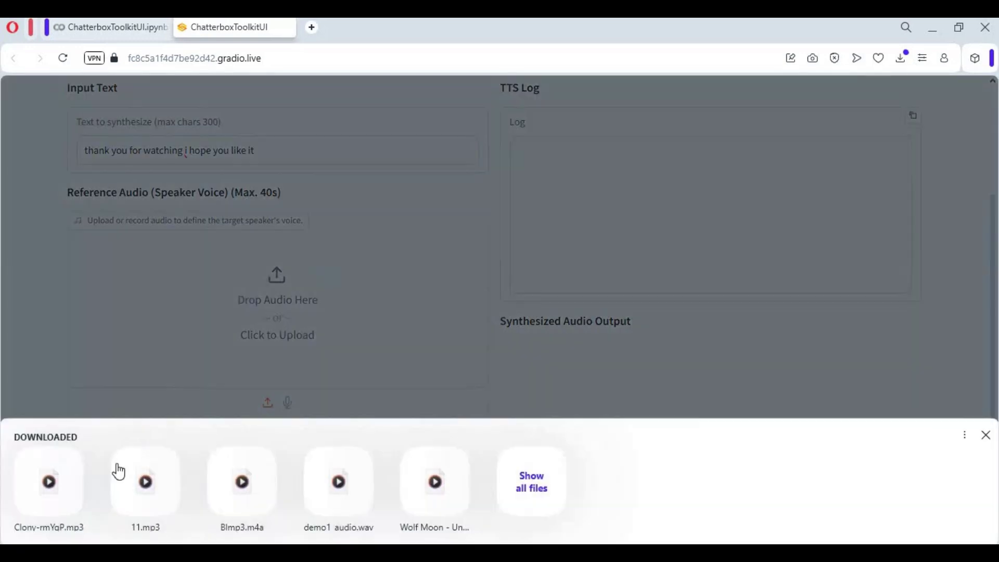
click(49, 482)
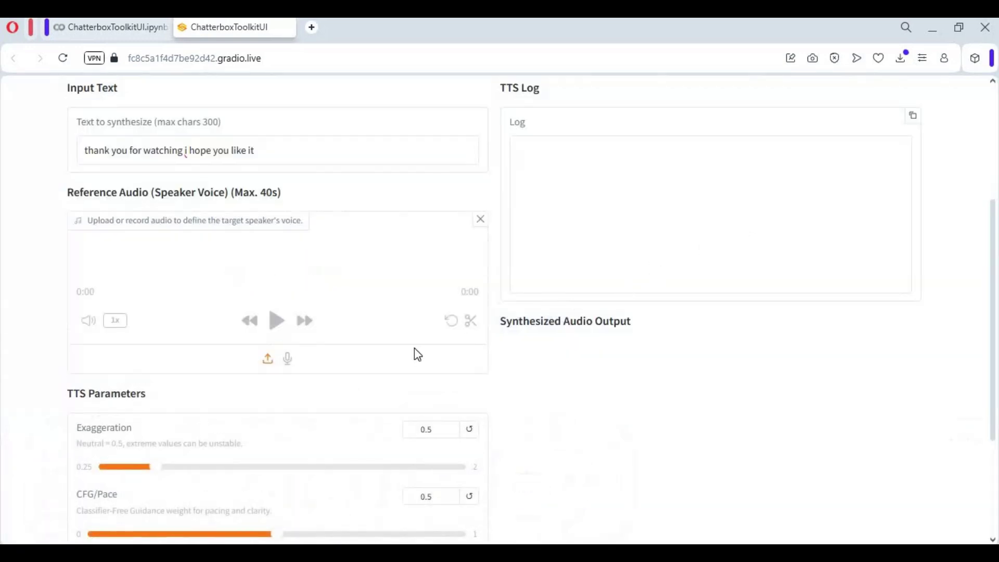
scroll(421, 351, down, 2)
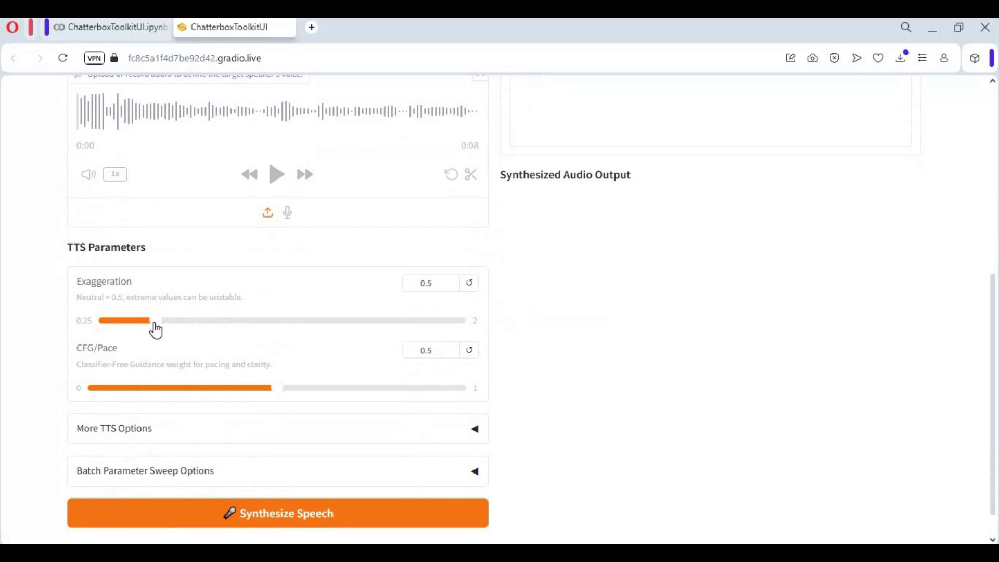
drag(155, 322, 148, 323)
scroll(227, 457, down, 1)
key(Return)
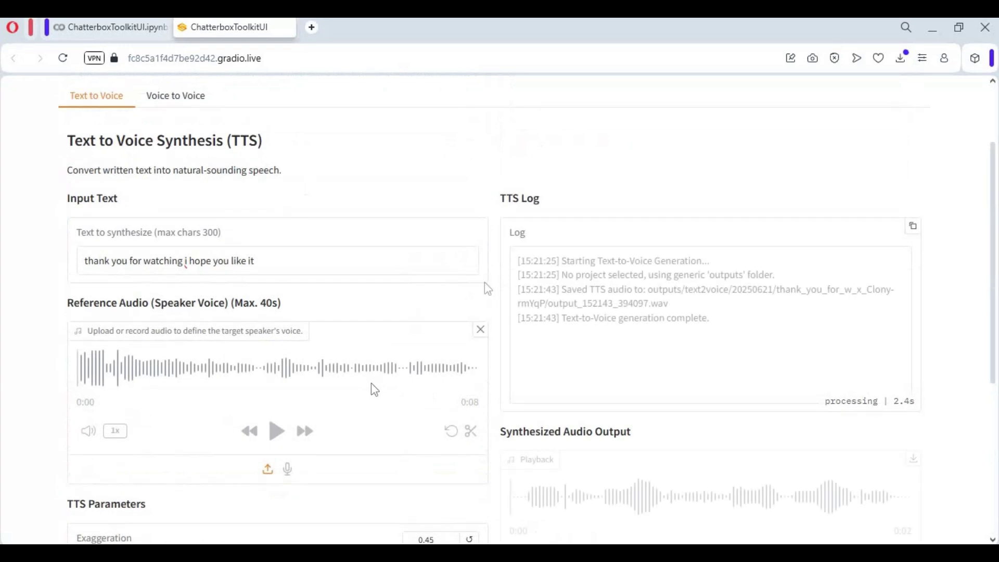
scroll(500, 312, down, 2)
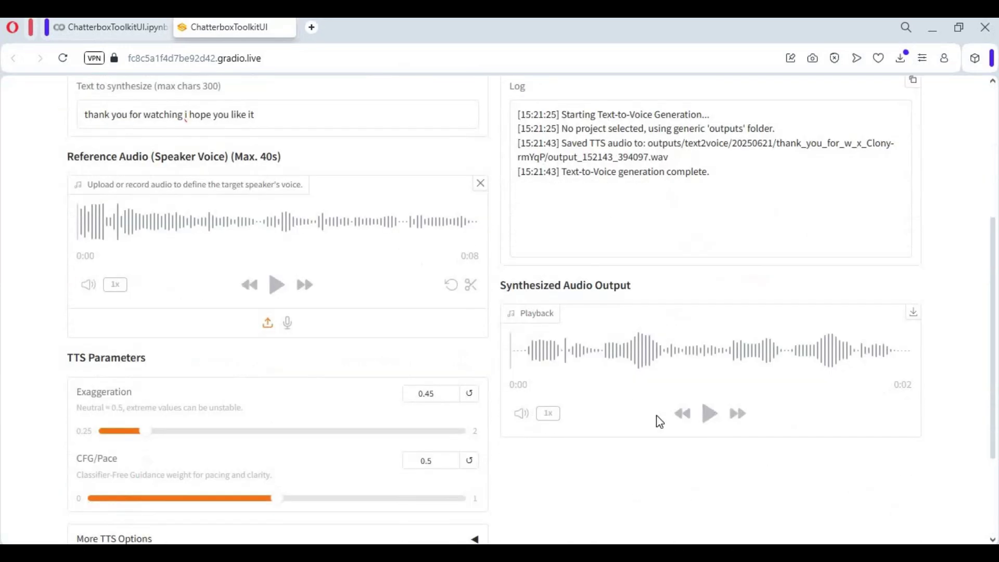
click(710, 413)
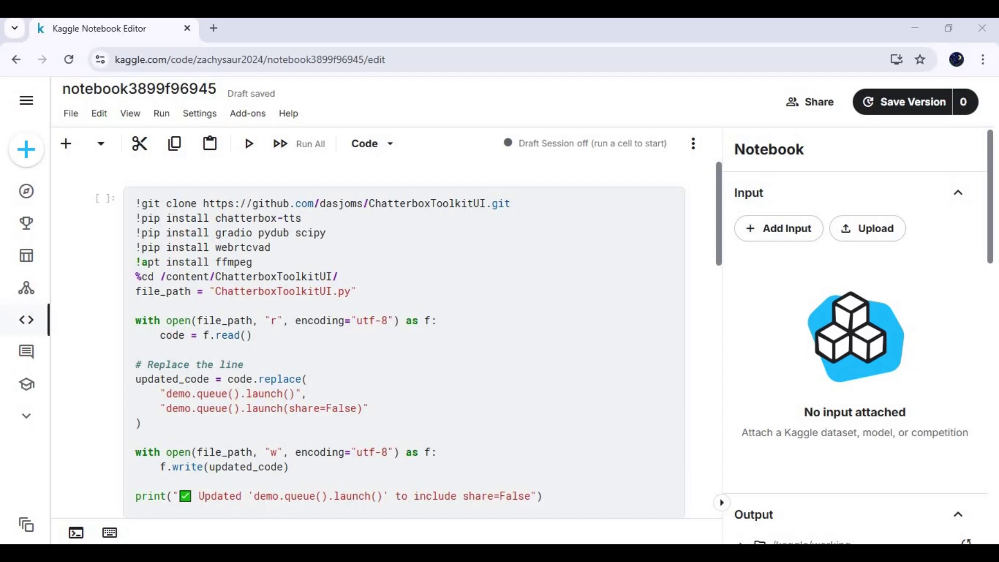
- Set the Kaggle session accelerator to GPU T4 x2 and persistence to Variables and Files
click(336, 59)
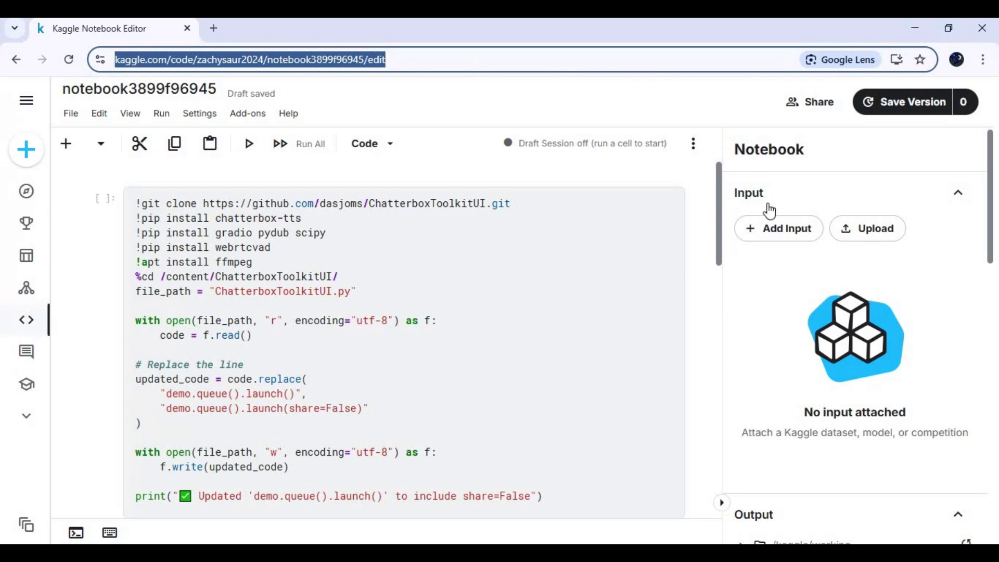
scroll(768, 211, down, 3)
scroll(768, 219, down, 3)
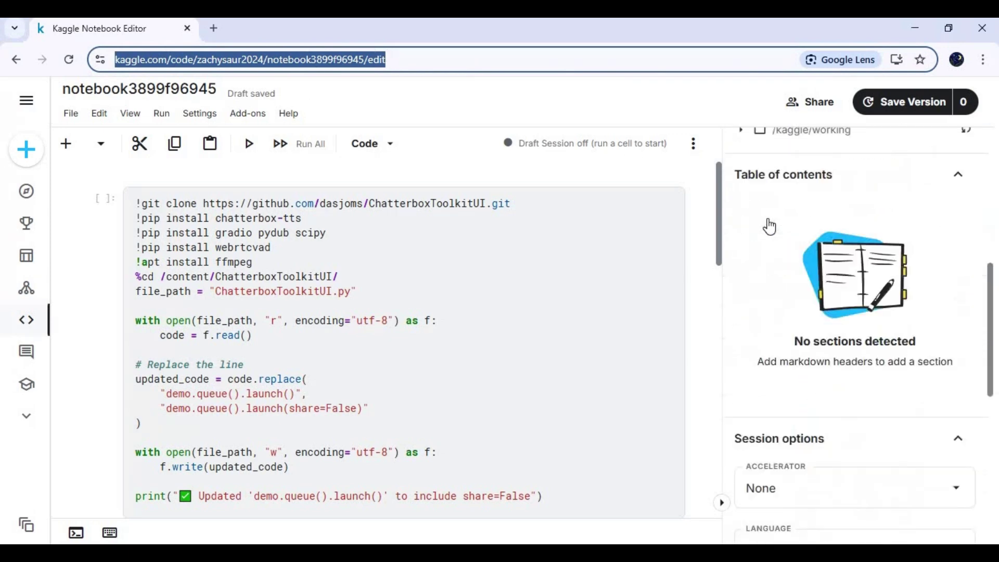
scroll(769, 224, down, 3)
scroll(768, 224, down, 3)
click(811, 244)
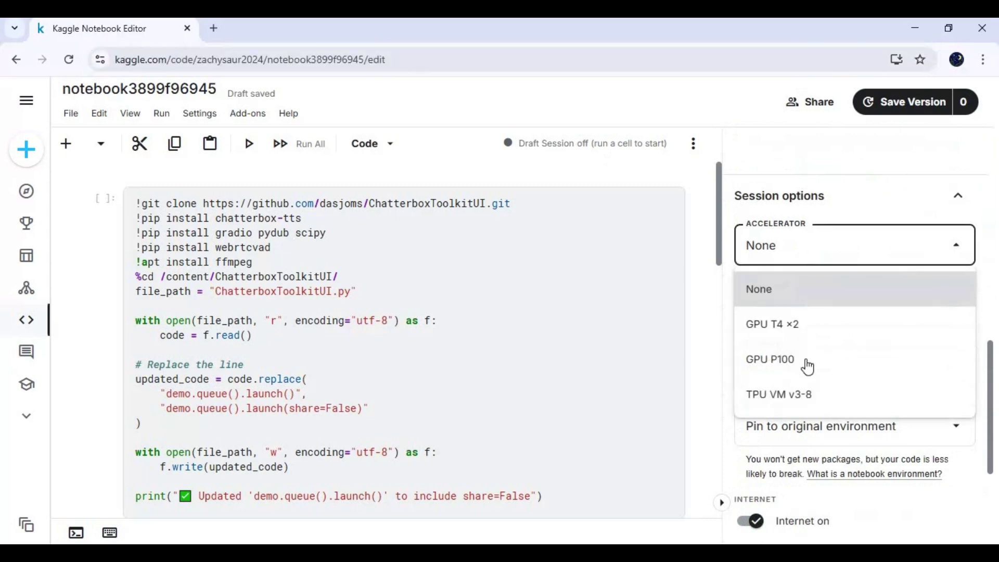
click(772, 324)
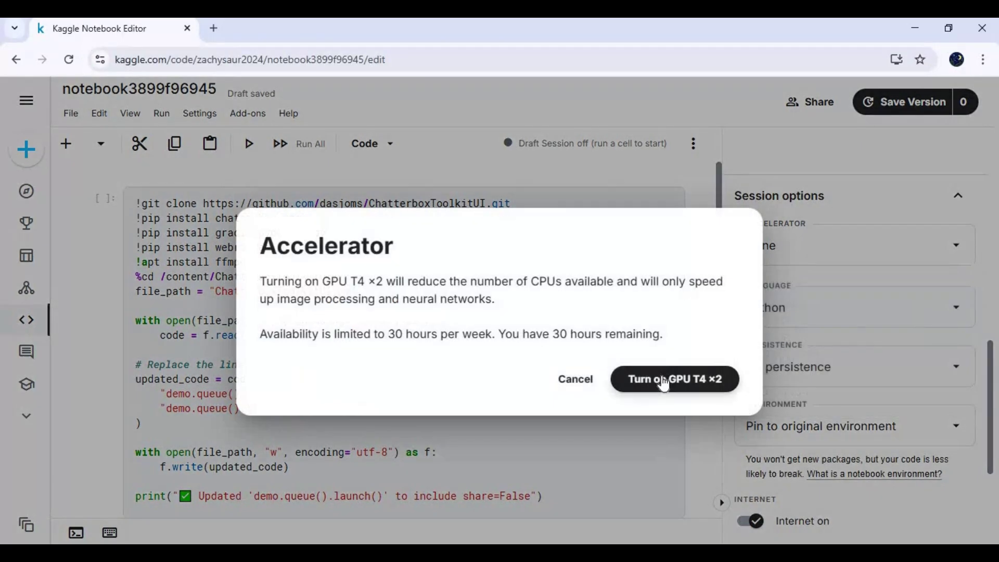
click(676, 382)
click(811, 399)
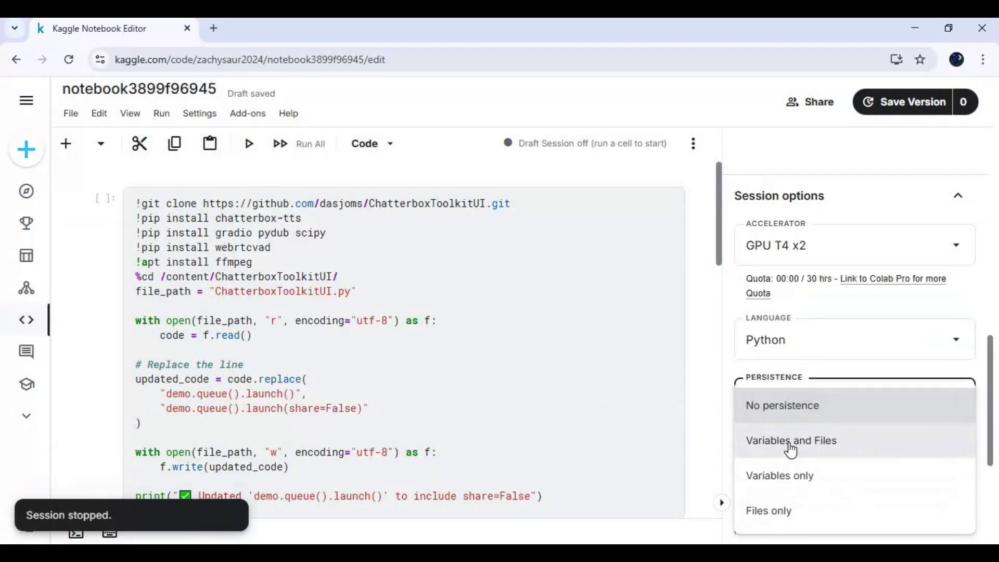
click(791, 440)
scroll(773, 406, down, 3)
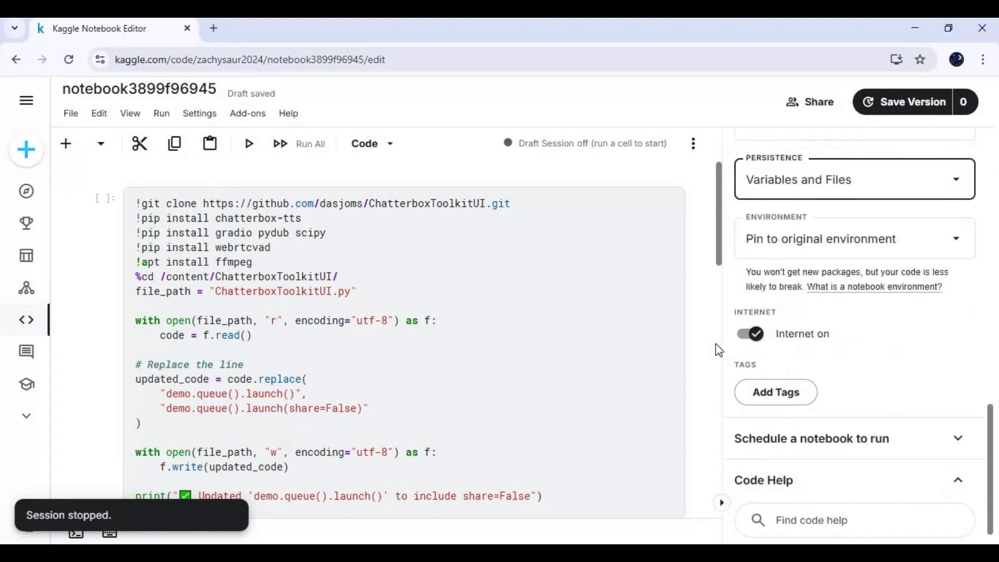
scroll(740, 347, up, 4)
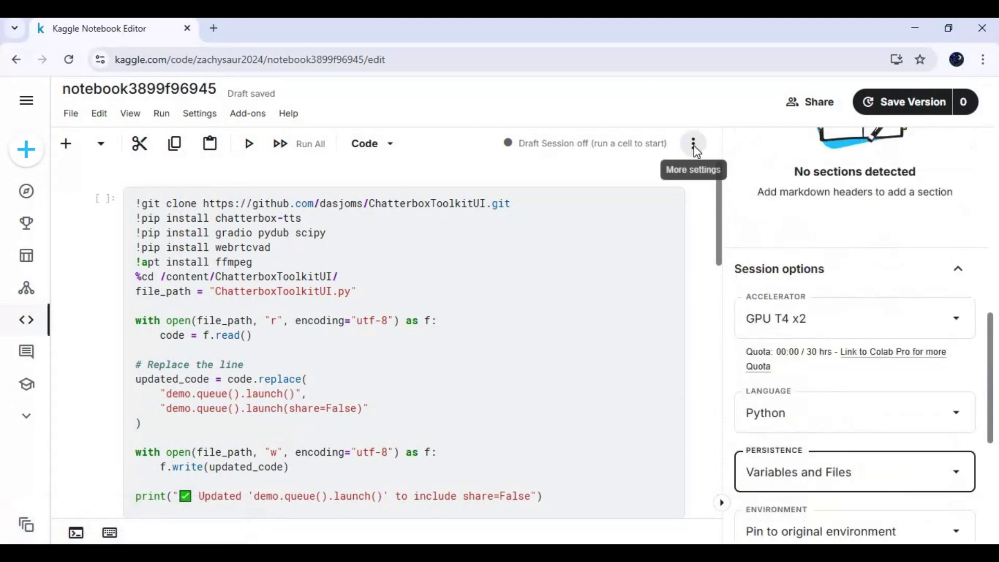
- Start the notebook session from More settings
click(693, 143)
click(749, 180)
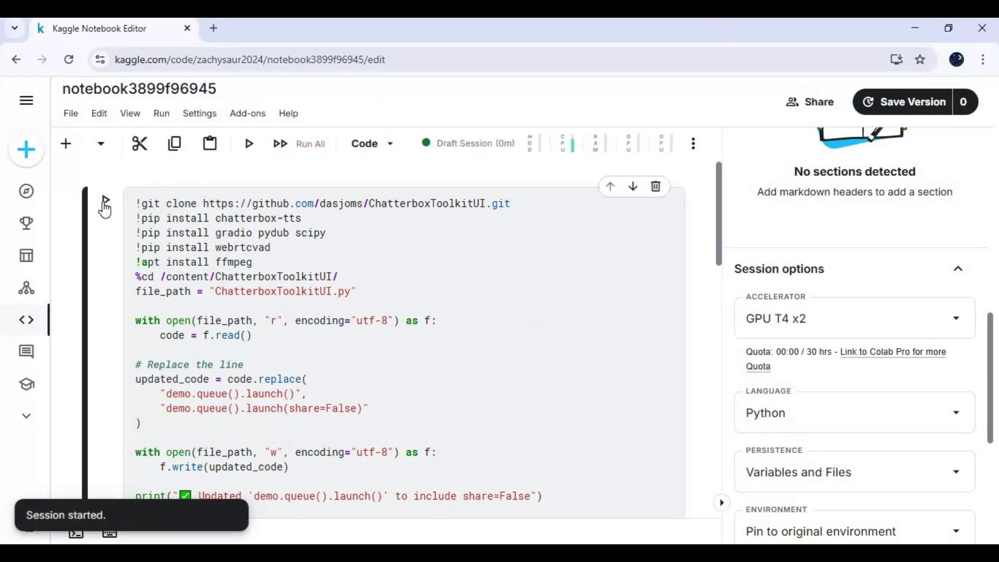
- Run the cell that clones ChatterboxToolkitUI and installs its packages
click(106, 203)
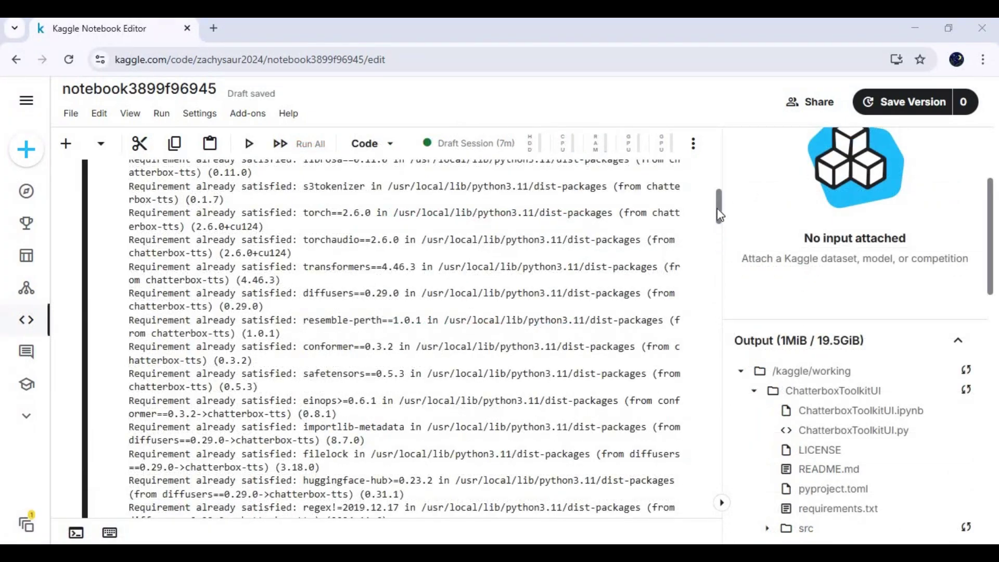
mouse_move(719, 212)
mouse_down()
mouse_move(704, 327)
mouse_move(709, 399)
mouse_up()
scroll(710, 399, down, 5)
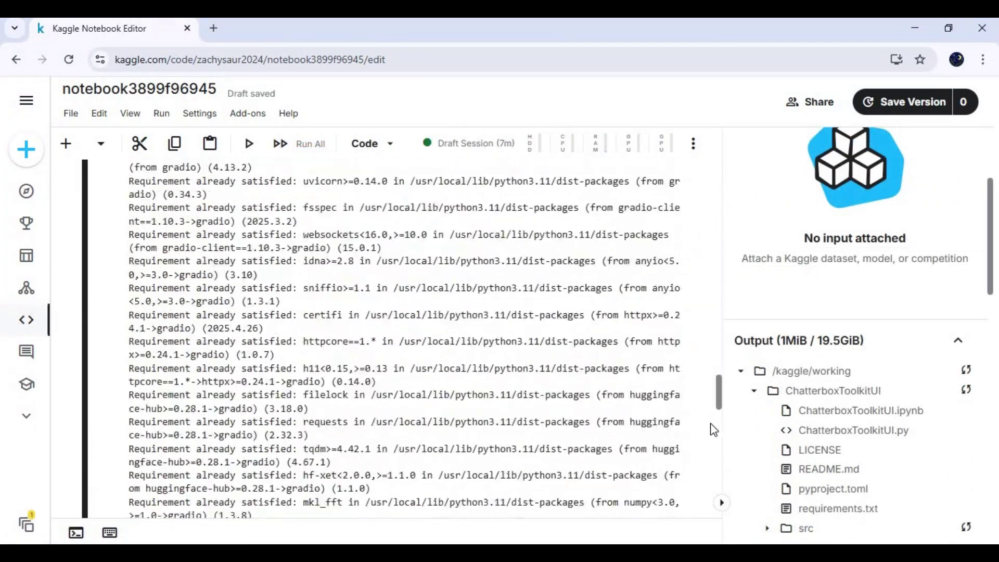
scroll(709, 398, down, 5)
scroll(709, 399, down, 5)
scroll(709, 399, down, 2)
scroll(178, 306, down, 2)
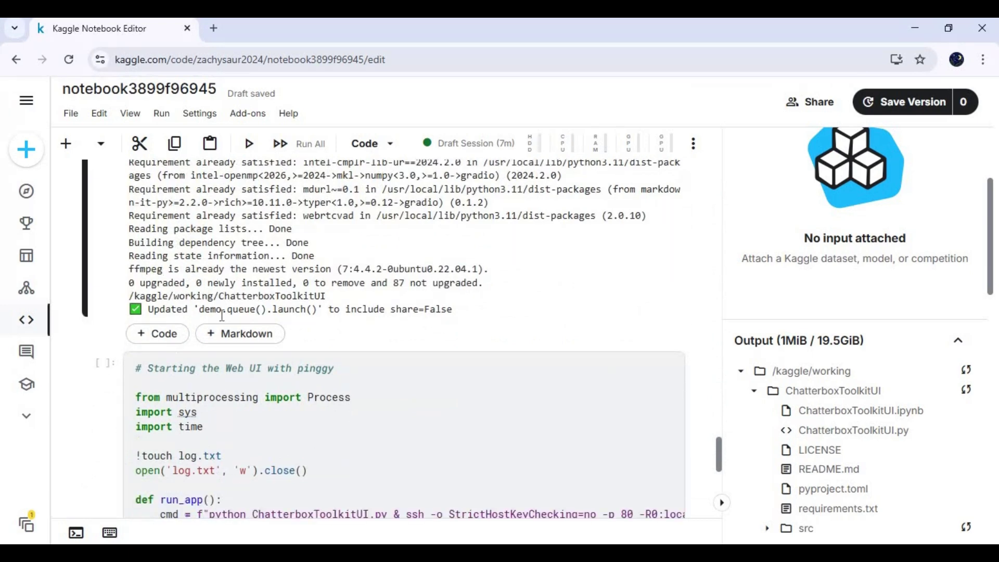
scroll(156, 312, down, 5)
scroll(118, 334, up, 2)
scroll(118, 334, up, 2)
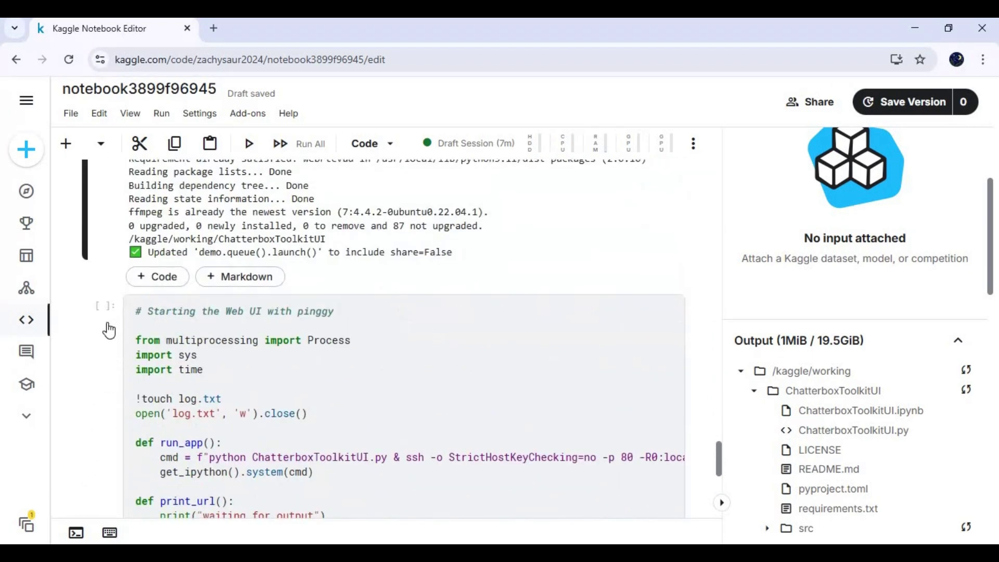
- Run the 'Starting the Web UI with pinggy' cell to generate the Pinggy link
click(106, 310)
click(106, 309)
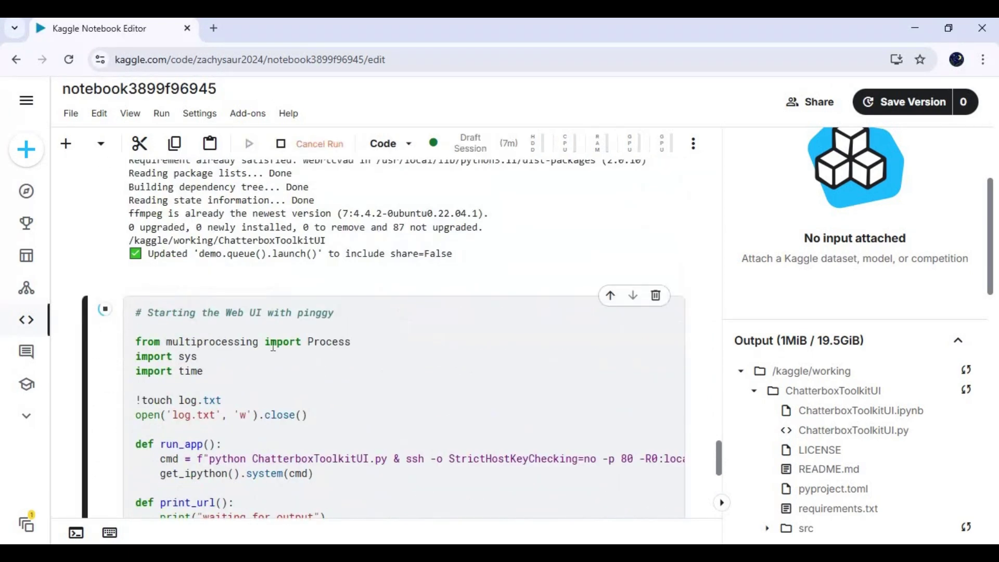
scroll(272, 347, down, 5)
scroll(272, 346, down, 4)
scroll(272, 347, down, 2)
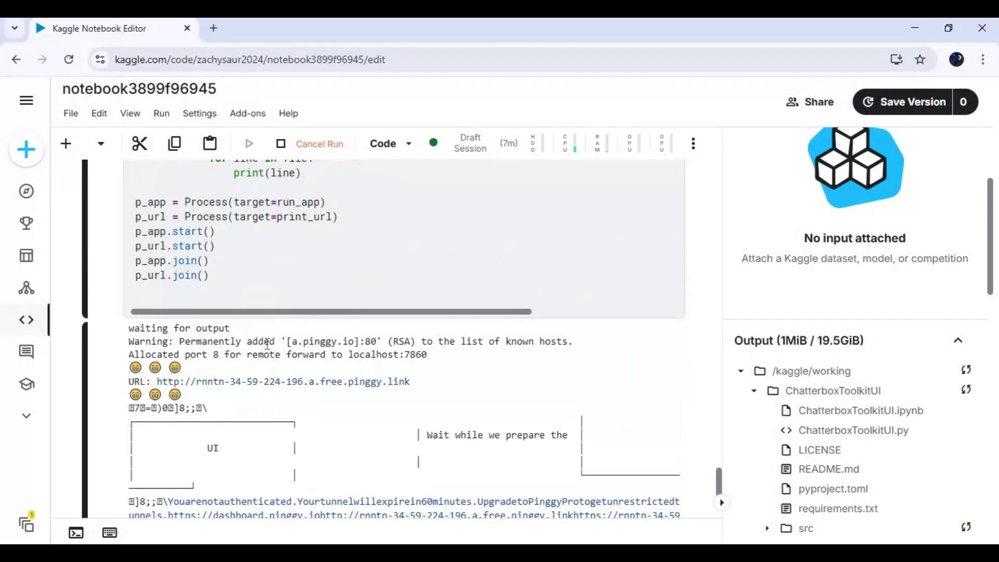
scroll(267, 346, down, 2)
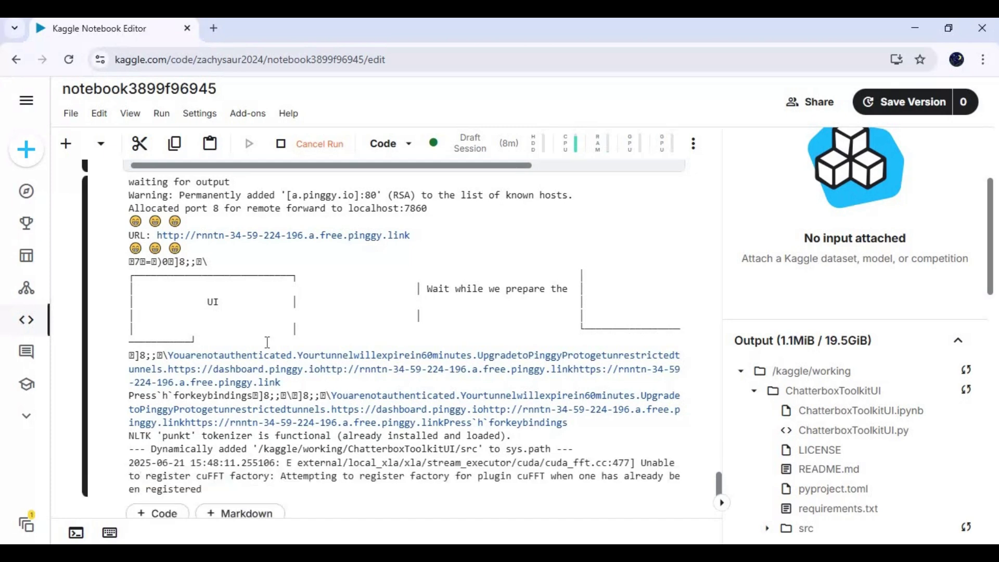
scroll(316, 340, down, 2)
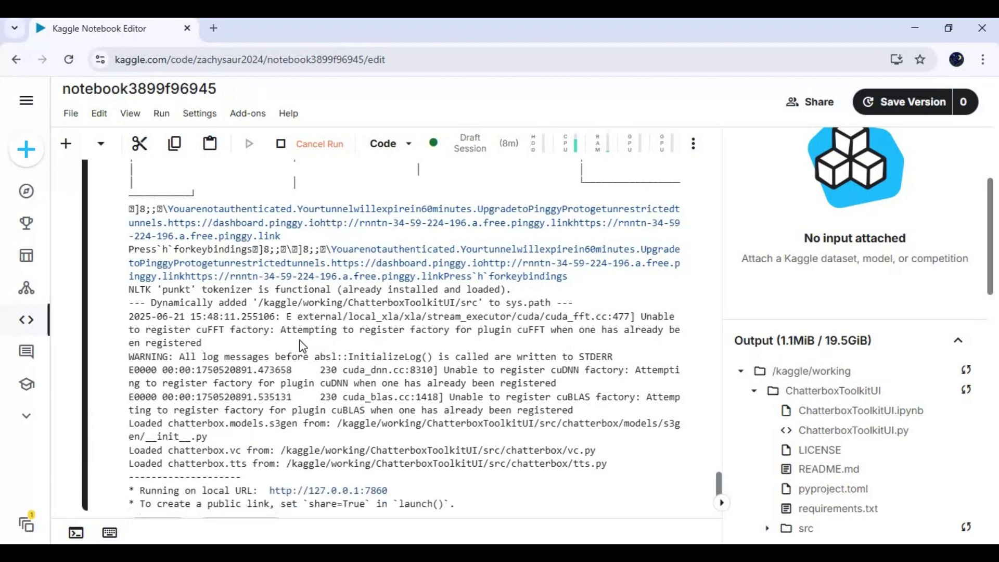
scroll(399, 382, down, 3)
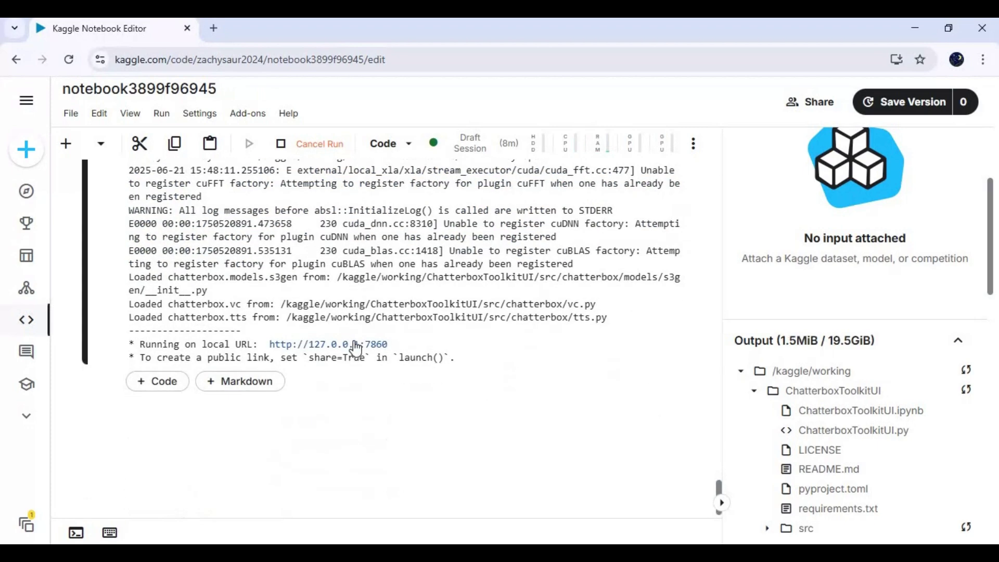
scroll(349, 356, up, 5)
scroll(349, 355, up, 3)
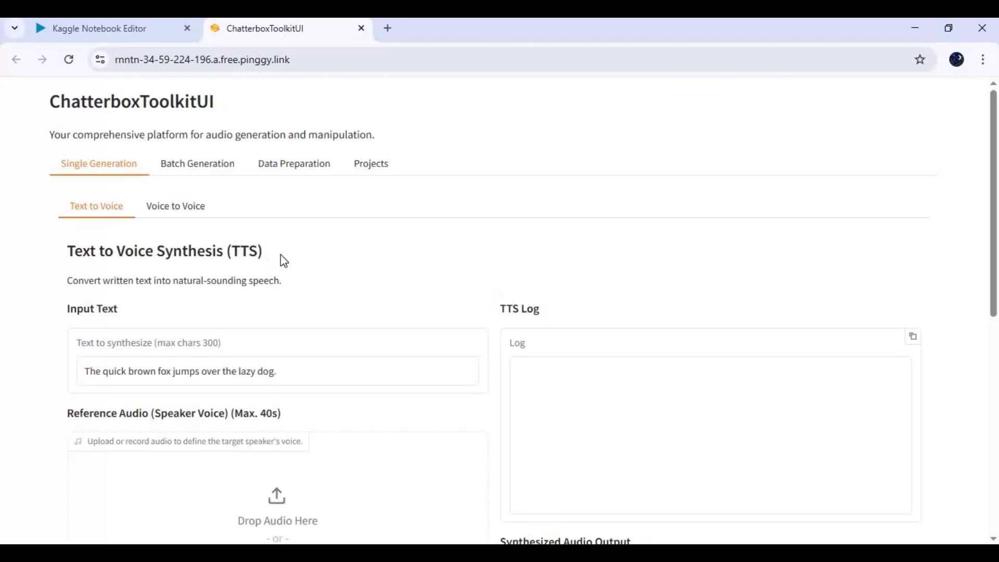
scroll(280, 255, down, 5)
scroll(284, 261, up, 5)
scroll(283, 260, up, 2)
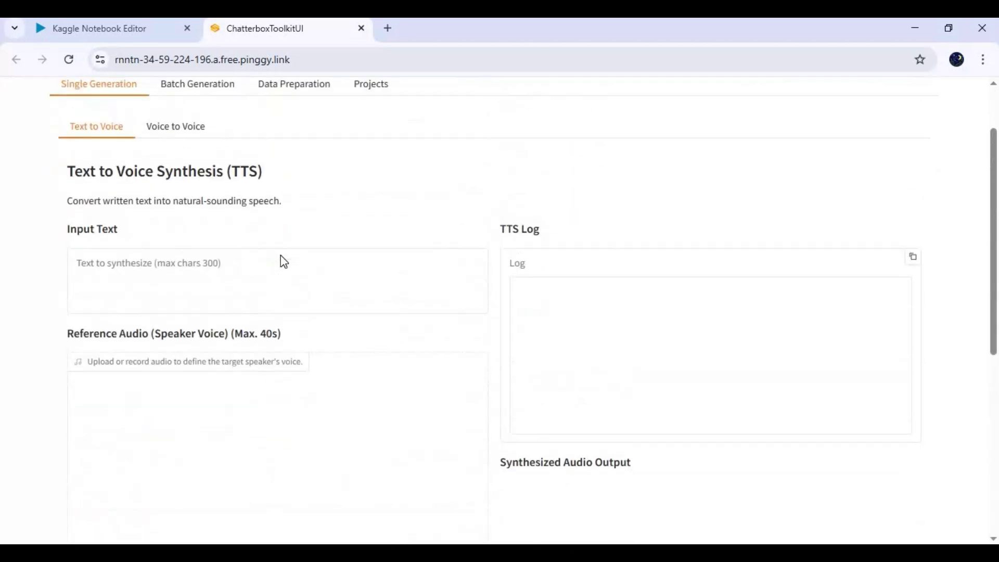
scroll(280, 256, down, 1)
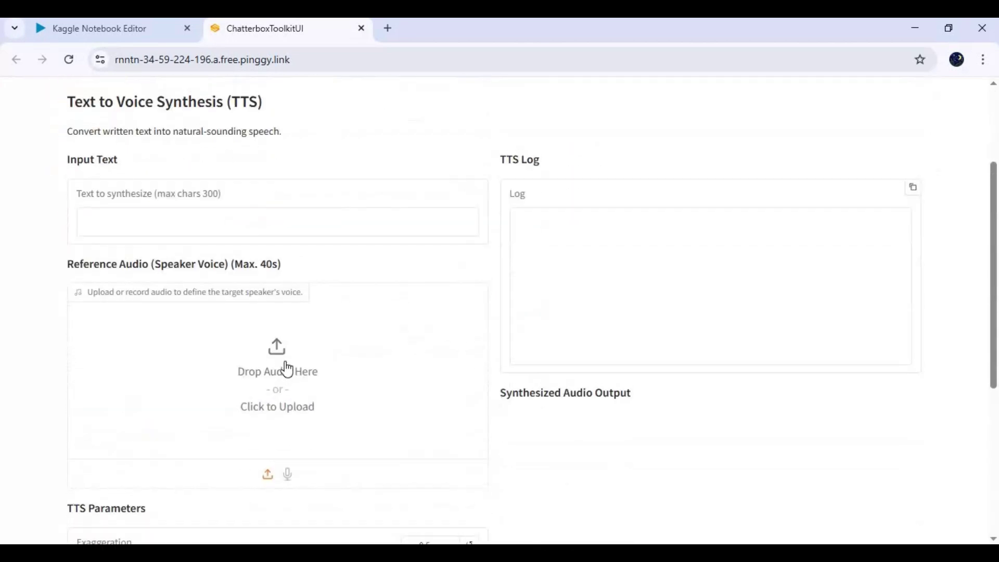
- Enter the thank-you message asking viewers to comment and subscribe, ending "take care"
click(229, 222)
text(tha)
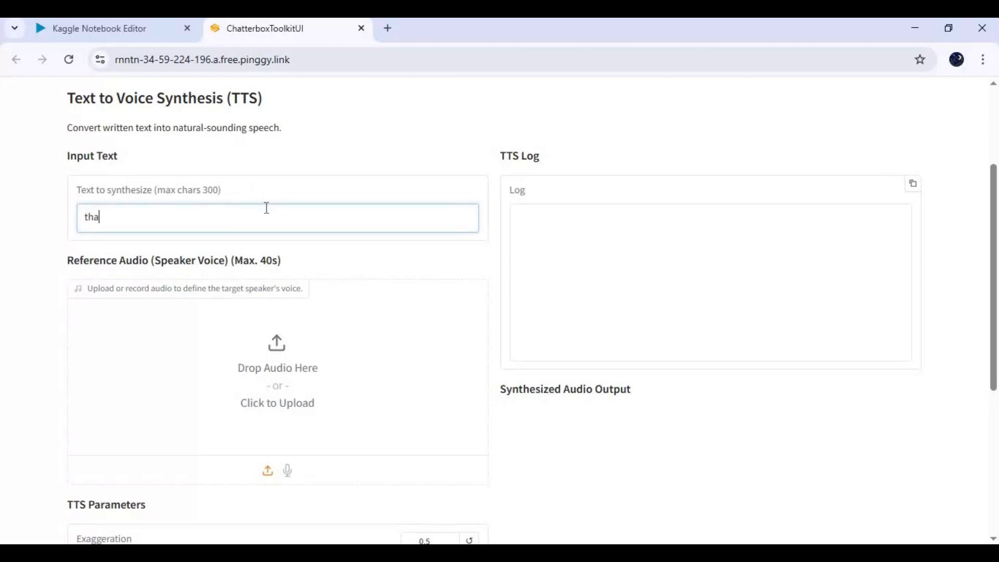
text(nk you fo)
text(r wa)
text(tching my)
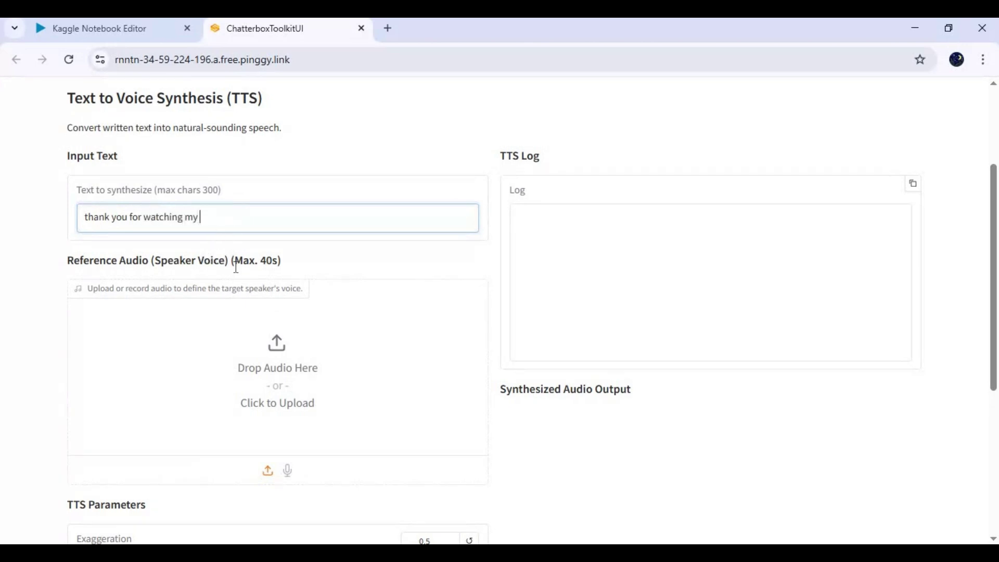
text( video i )
text(hope you )
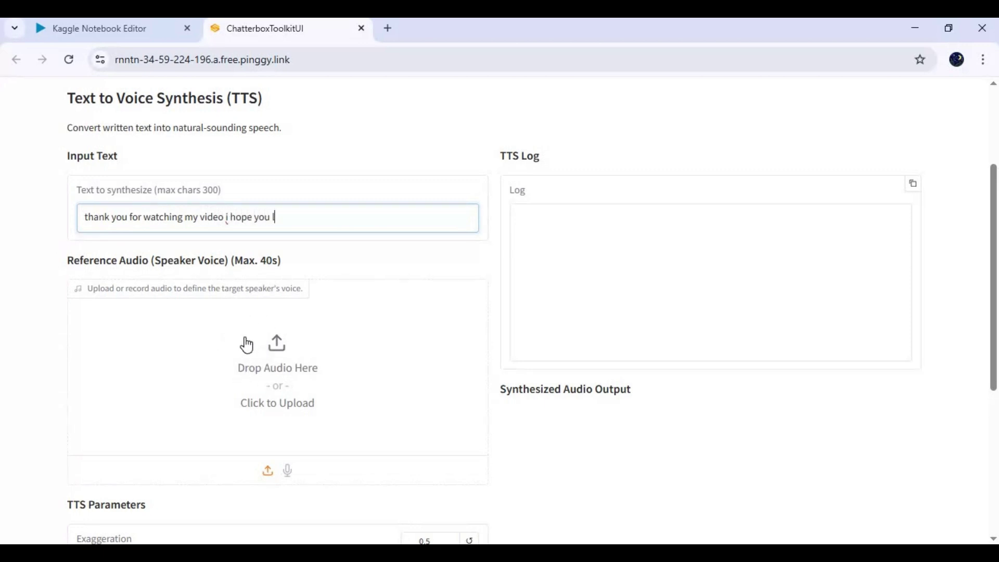
text(like it)
text( . if y)
text(ou got any q)
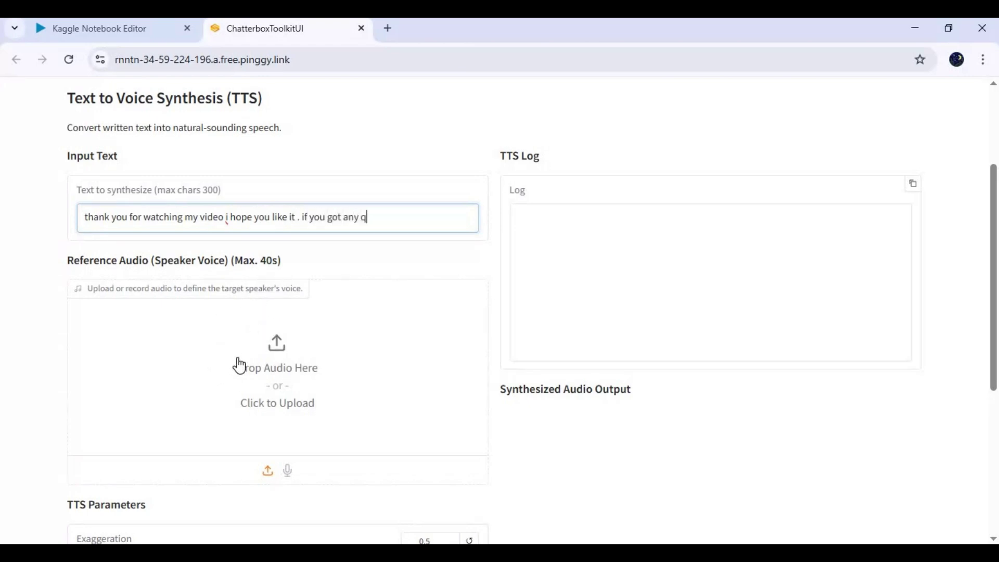
text(uest)
text(ion or re)
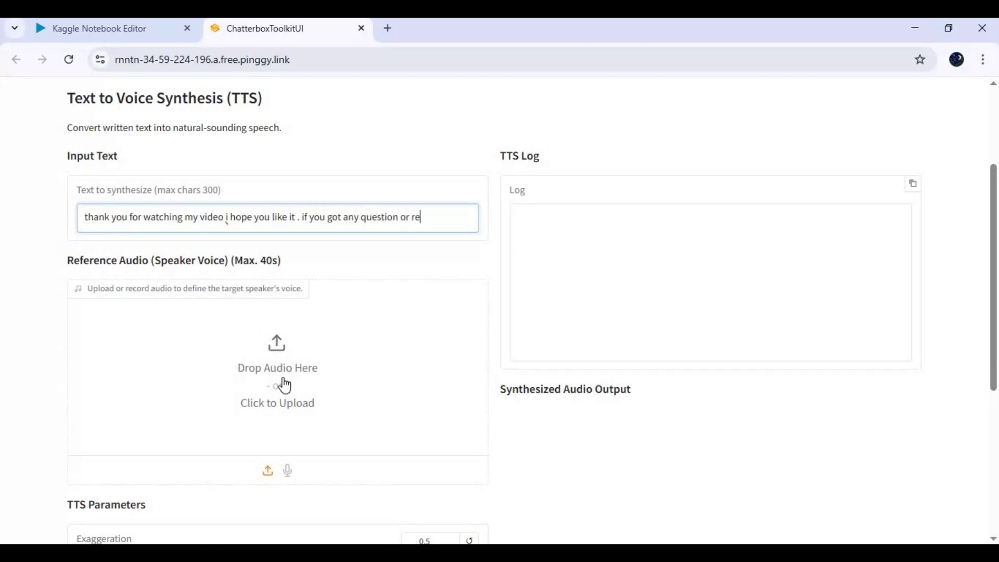
text(quest c)
text(omme)
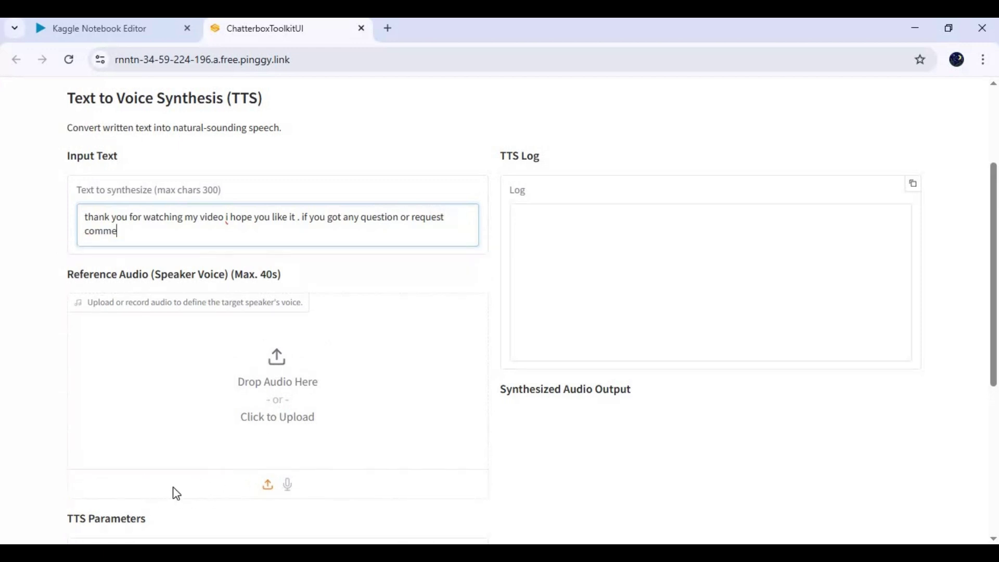
text(nt . do)
text(nt forge)
text(t t)
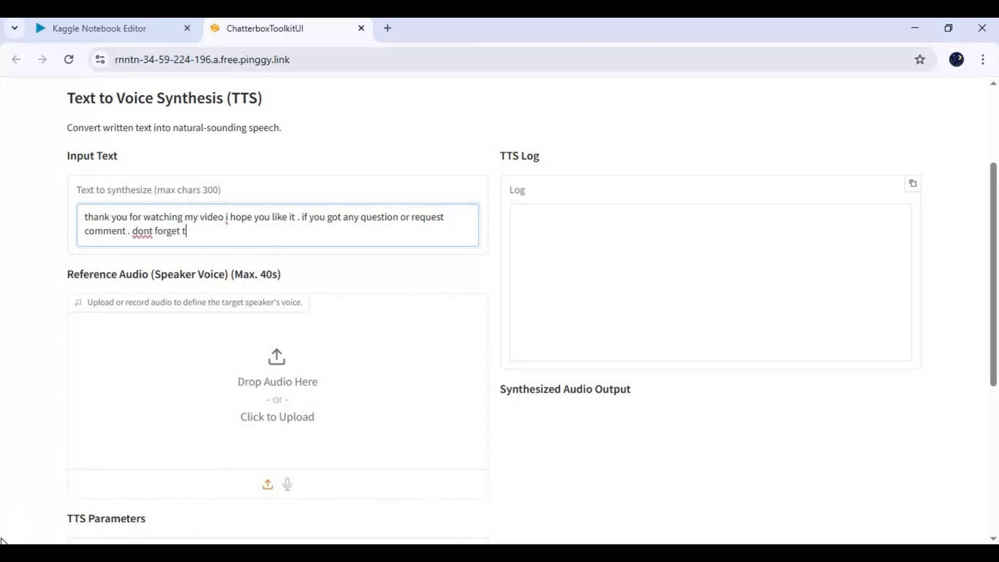
text(o subsc)
text(ribe to m)
text(y youtu)
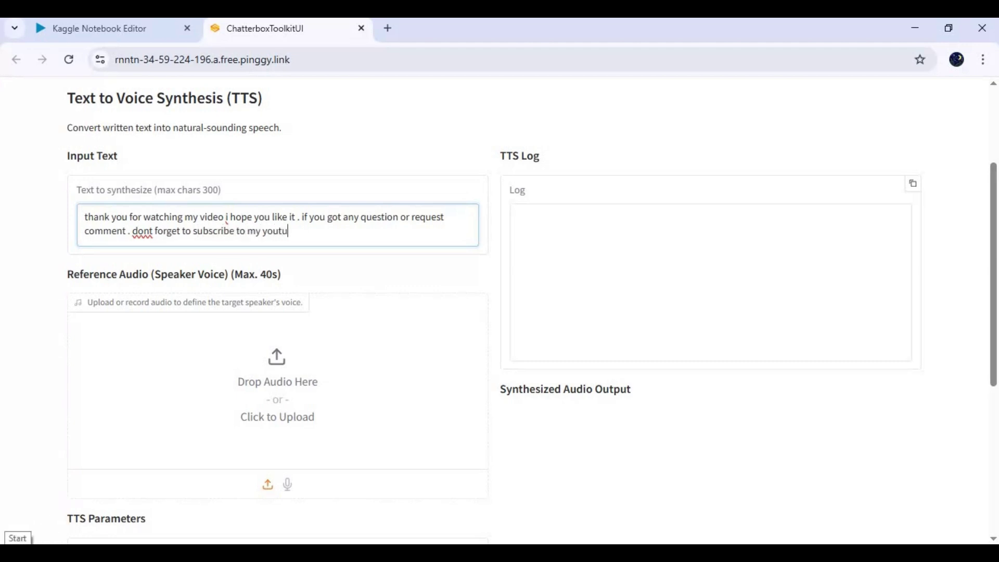
text(be channel . )
text(ta)
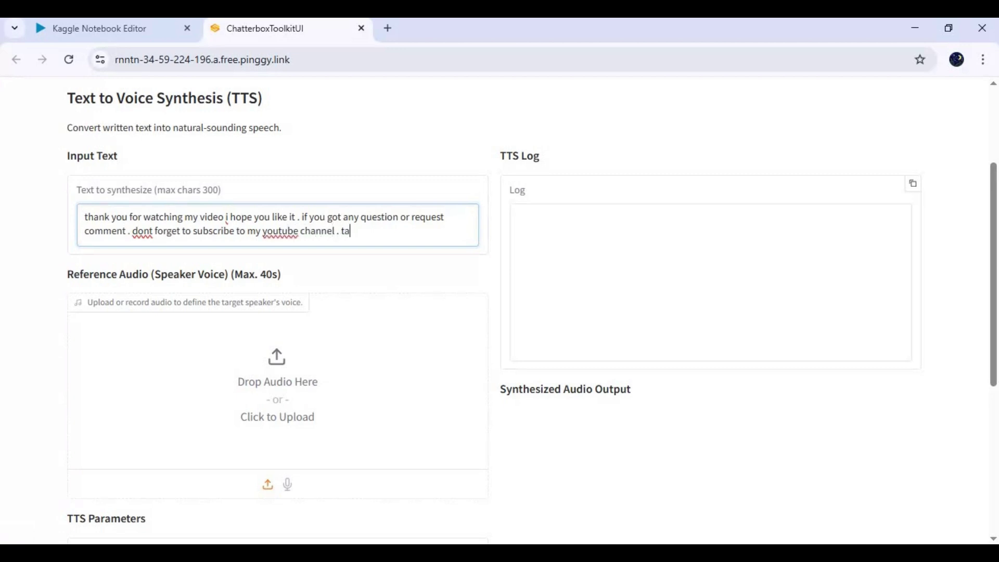
text(ke care)
- Upload the speaker's voice recording, set exaggeration 0.45, synthesize the speech and play it
click(280, 386)
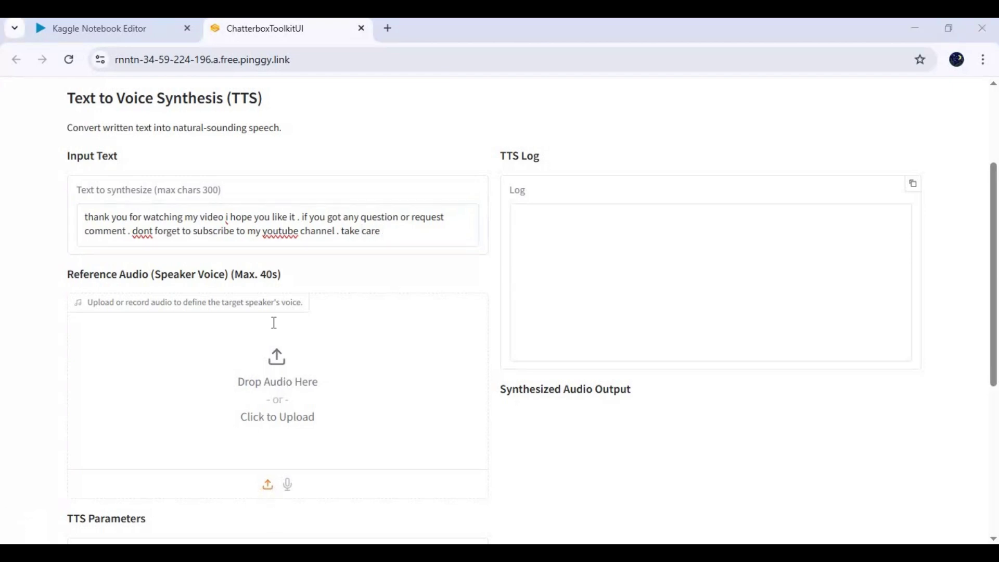
double_click(172, 157)
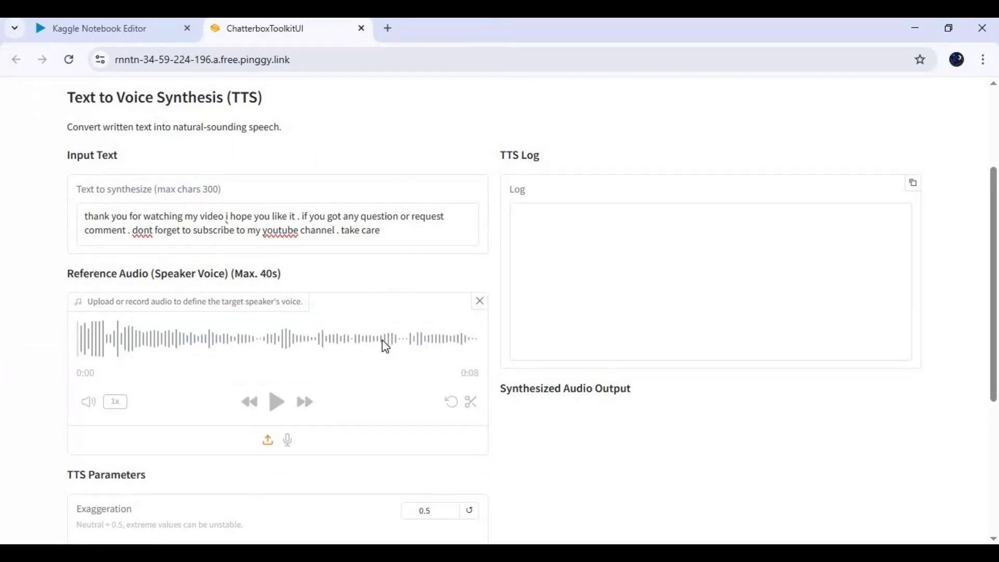
scroll(384, 346, down, 4)
scroll(383, 346, down, 3)
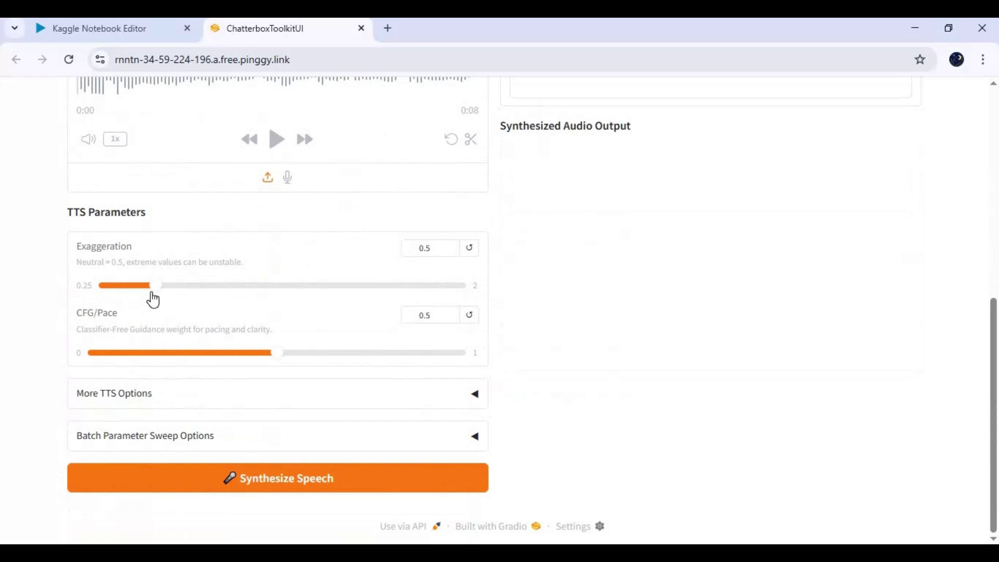
drag(152, 286, 143, 285)
click(312, 478)
scroll(567, 438, up, 6)
scroll(564, 431, up, 1)
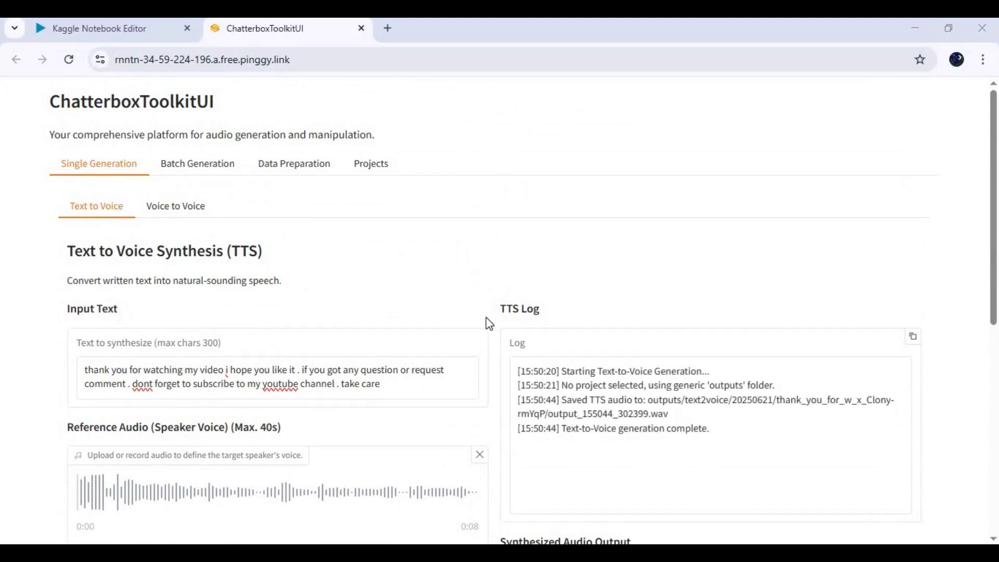
scroll(485, 324, down, 3)
scroll(485, 325, down, 2)
scroll(483, 320, down, 1)
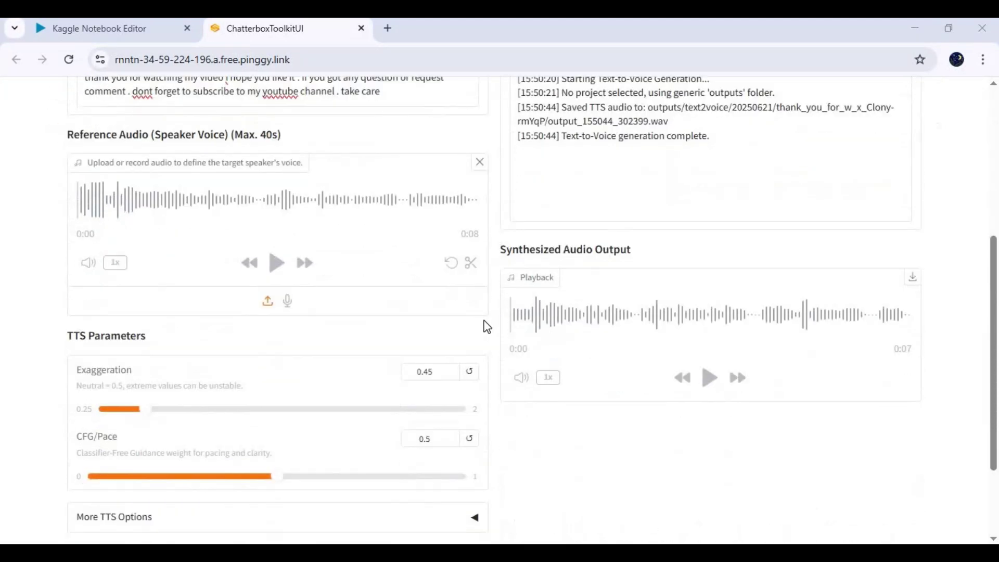
click(708, 377)
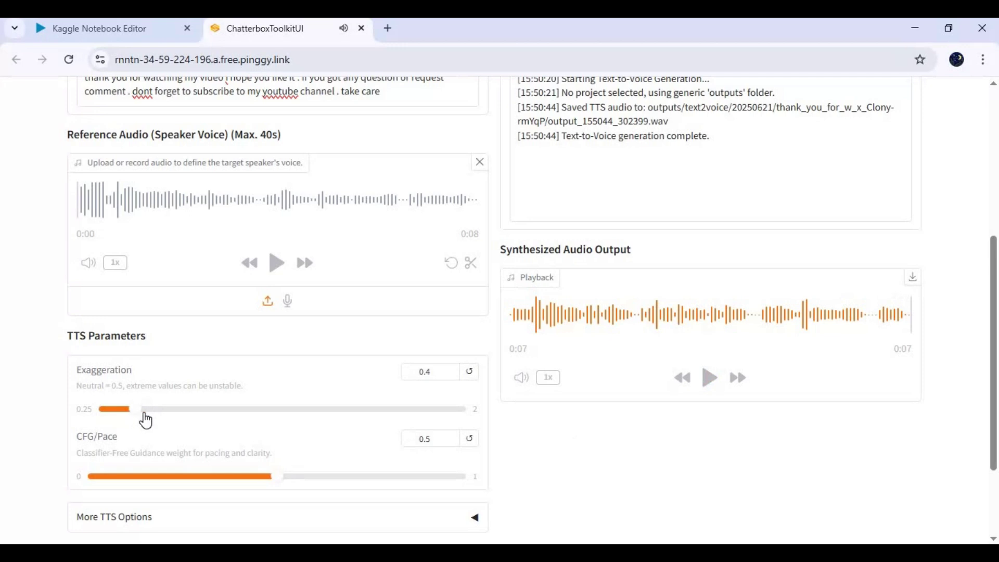
- Lower exaggeration to 0.35 and CFG/Pace to 0.45, regenerate the speech and play it
mouse_move(142, 410)
mouse_down()
mouse_move(162, 410)
mouse_move(118, 410)
mouse_up()
scroll(249, 435, down, 1)
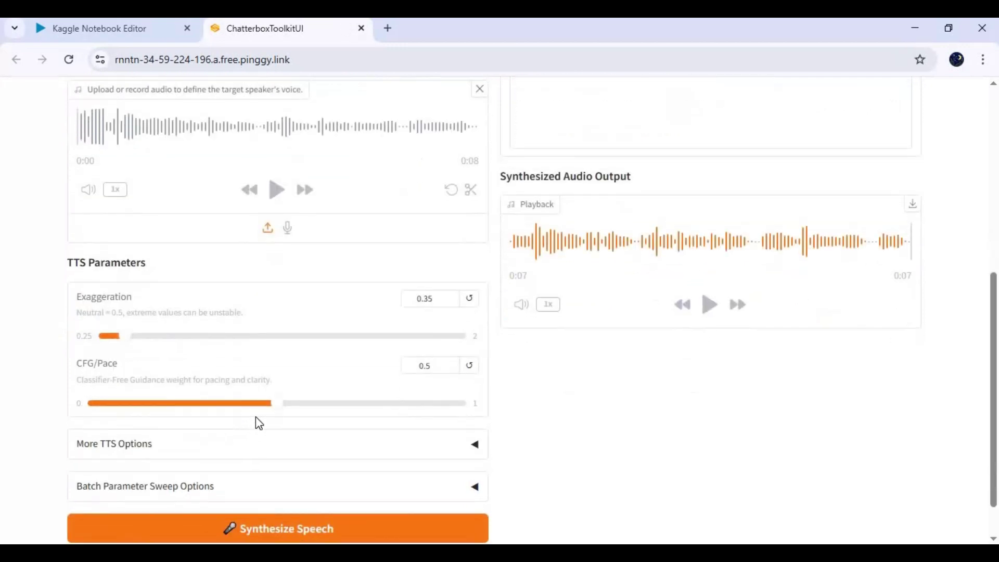
drag(272, 403, 253, 403)
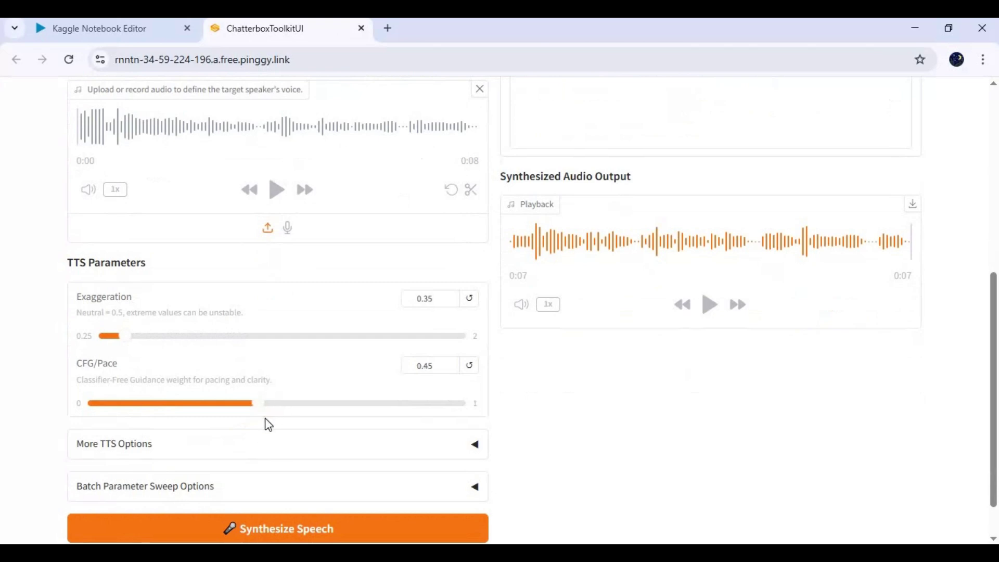
click(276, 528)
scroll(663, 446, up, 1)
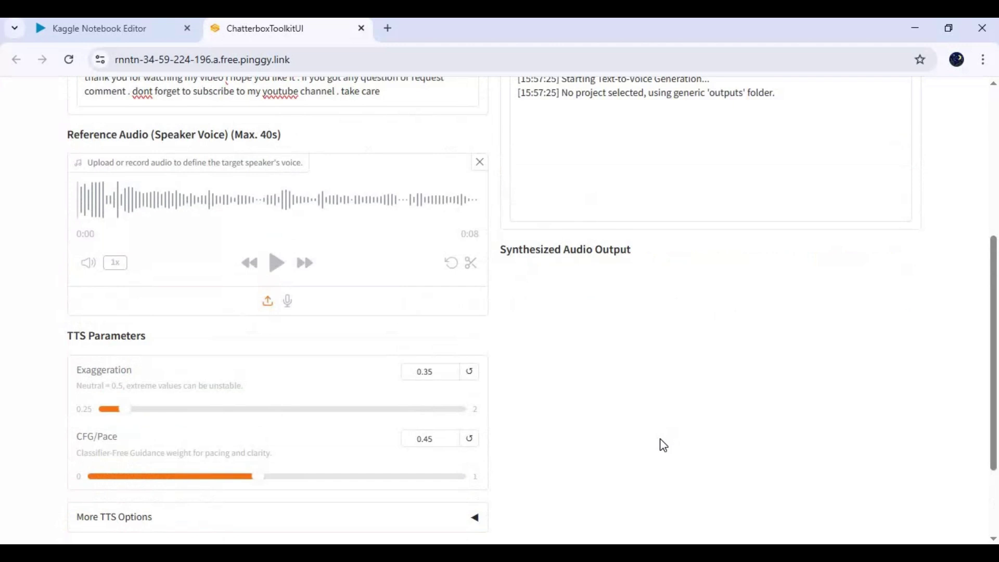
scroll(663, 444, up, 1)
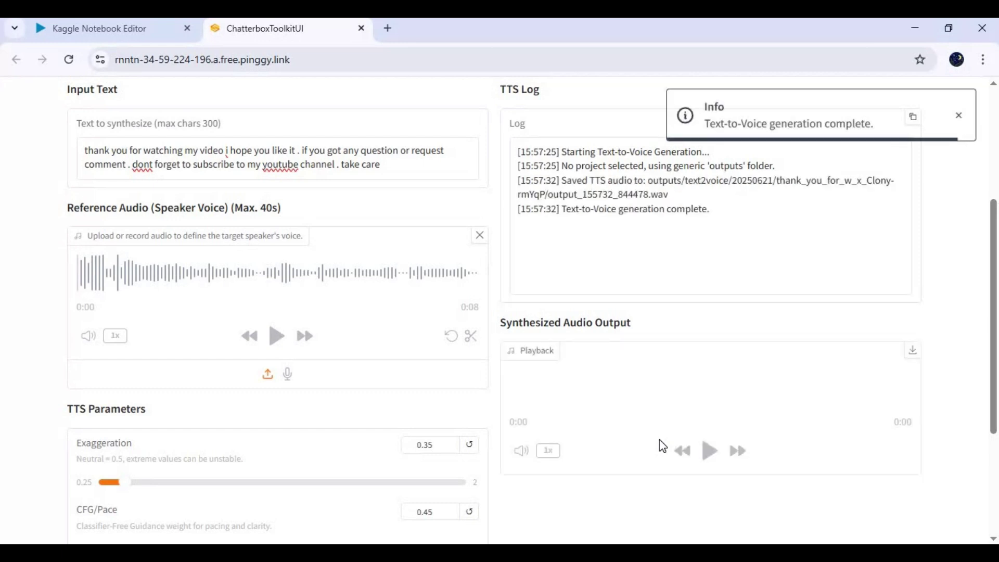
scroll(617, 490, down, 1)
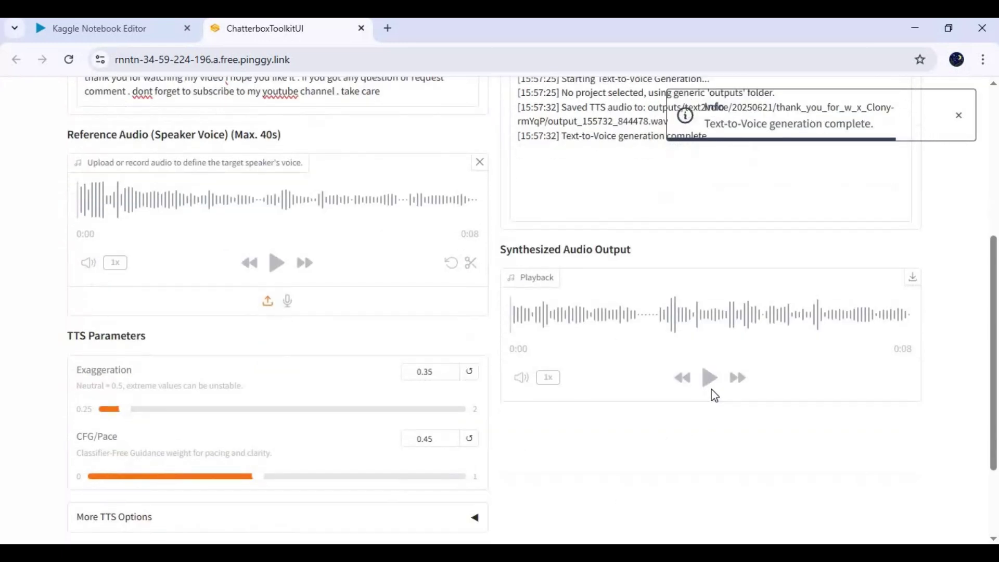
click(710, 450)
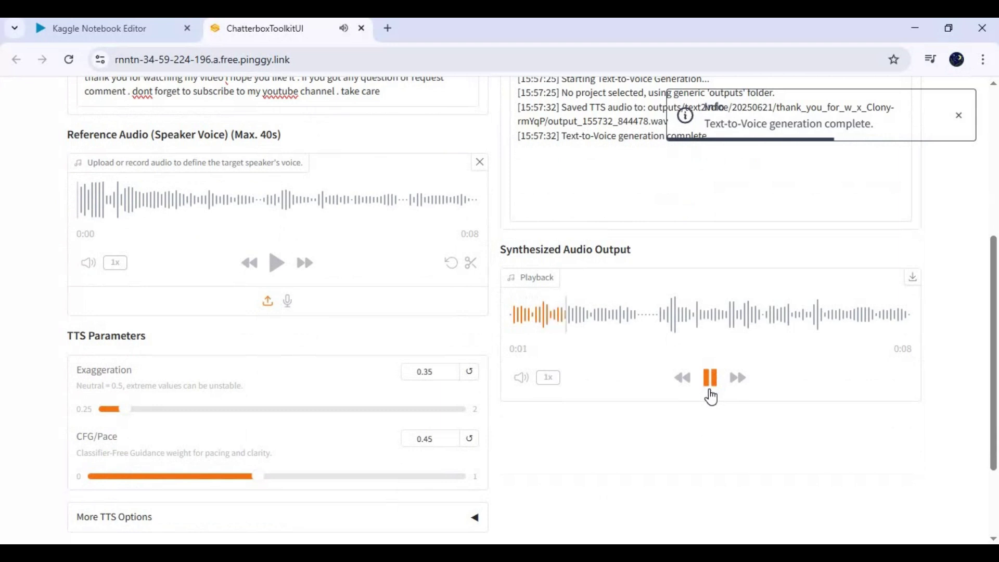